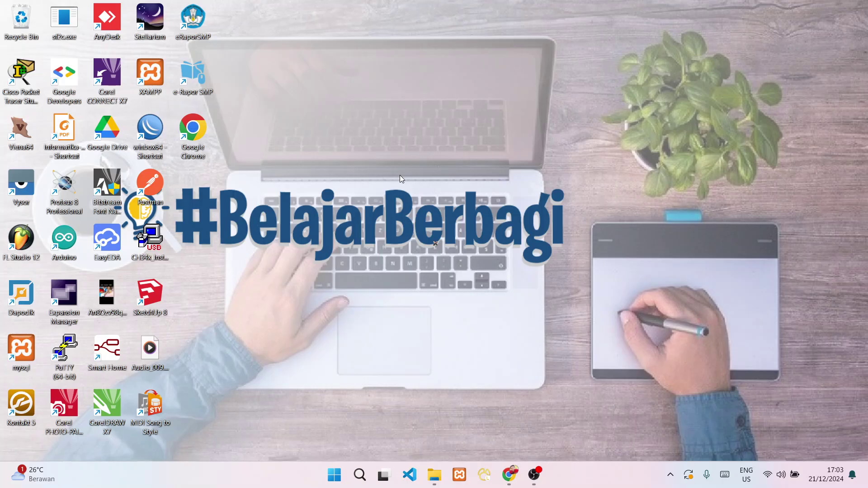
right_click(392, 72)
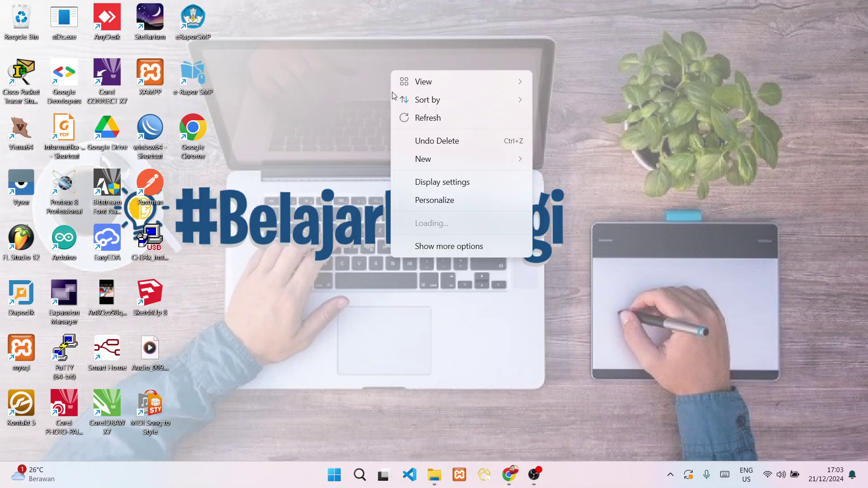
left_click(413, 122)
right_click(358, 83)
left_click(381, 128)
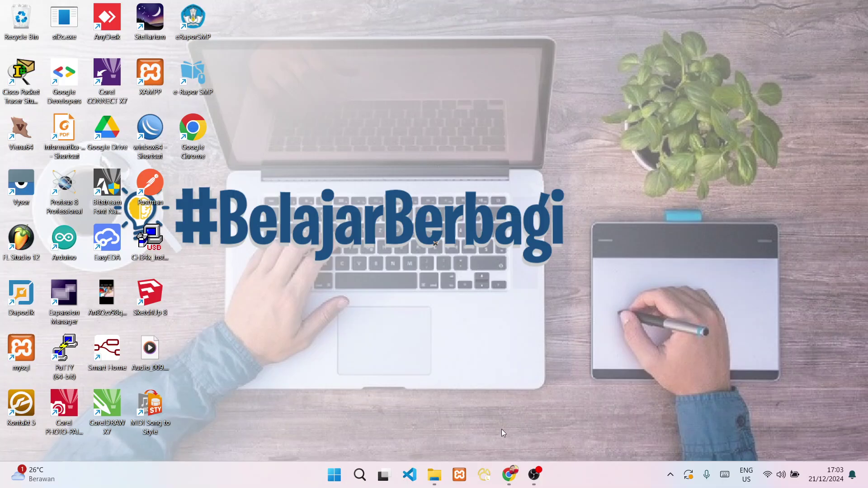
Step: Switch to Chrome and examine the Google results for cisco packet tracer, including the NetAcad and Download Packet Tracer entries
left_click(509, 476)
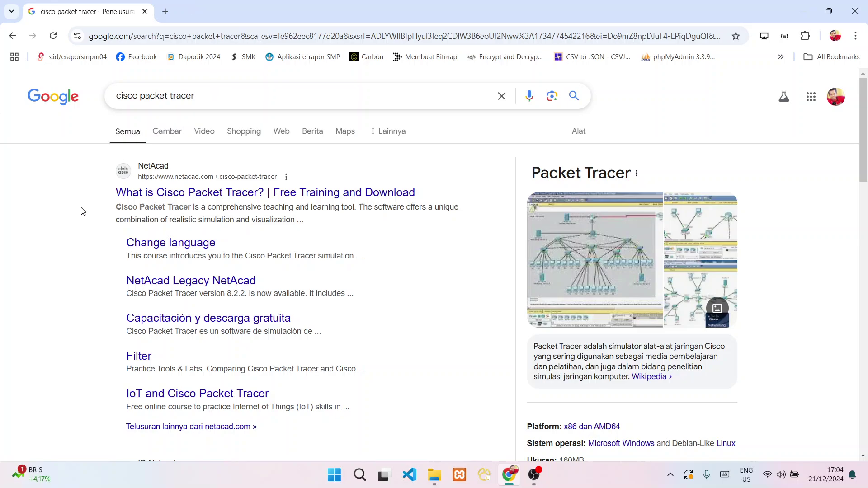
scroll(81, 209, "down", 6)
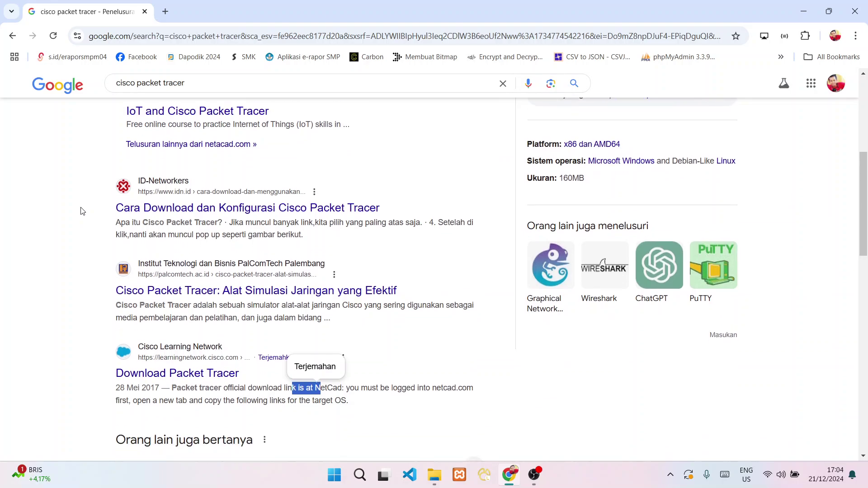
scroll(82, 210, "down", 4)
left_click(46, 193)
scroll(45, 193, "up", 1)
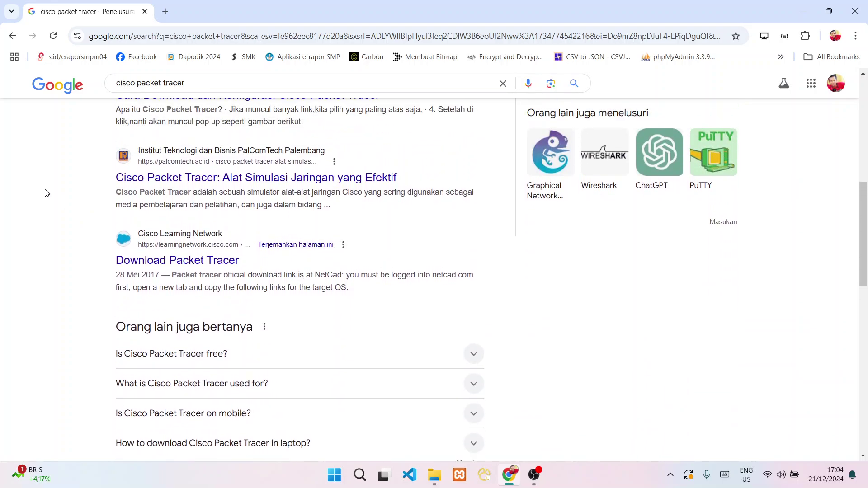
scroll(46, 194, "down", 1)
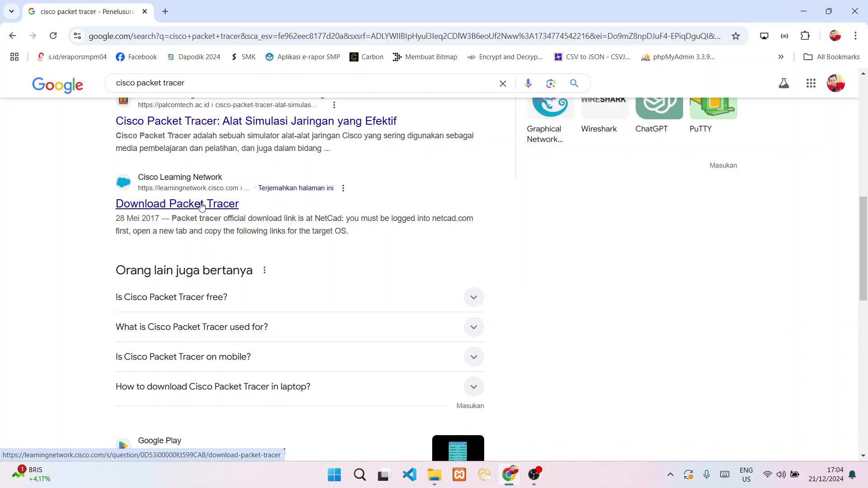
left_click_drag(173, 220, 354, 223)
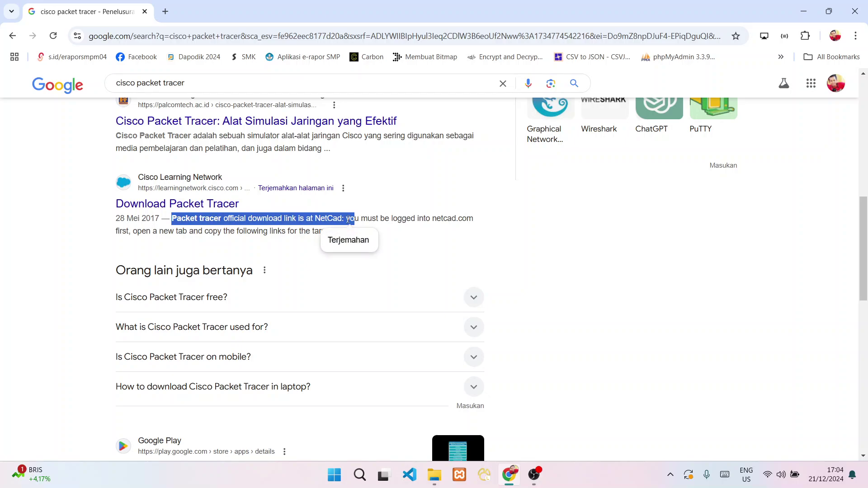
left_click(239, 222)
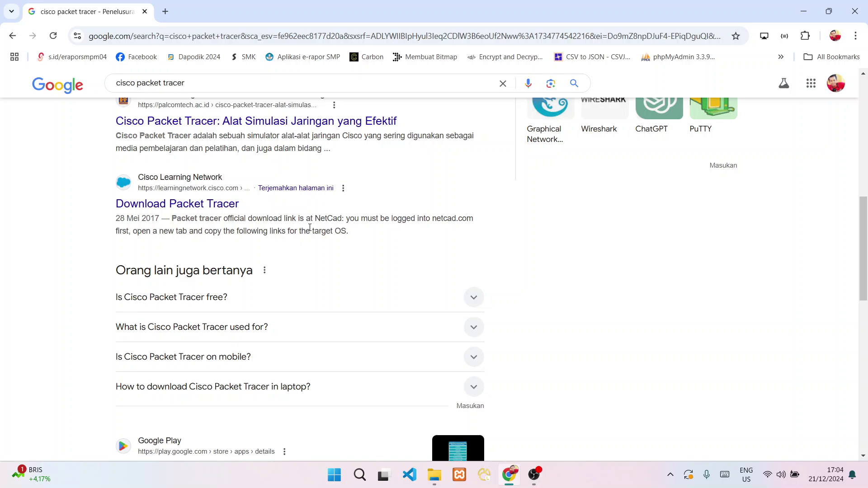
scroll(310, 228, "up", 8)
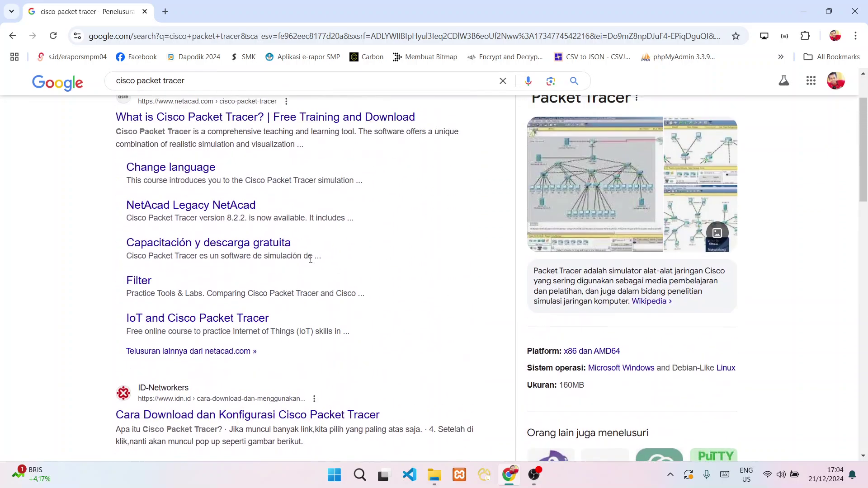
scroll(311, 259, "up", 2)
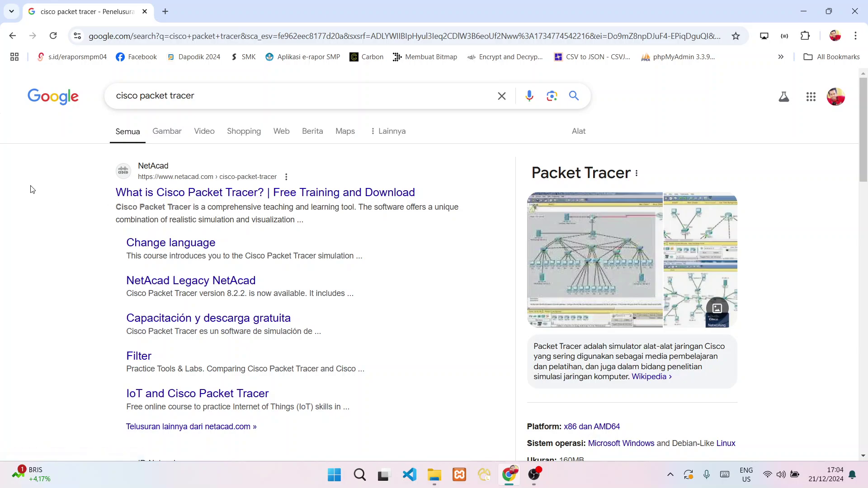
scroll(45, 208, "down", 6)
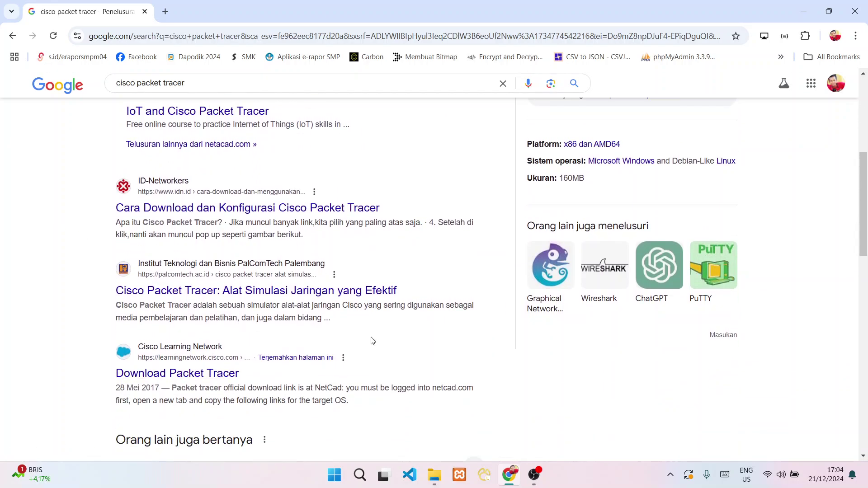
scroll(353, 317, "down", 2)
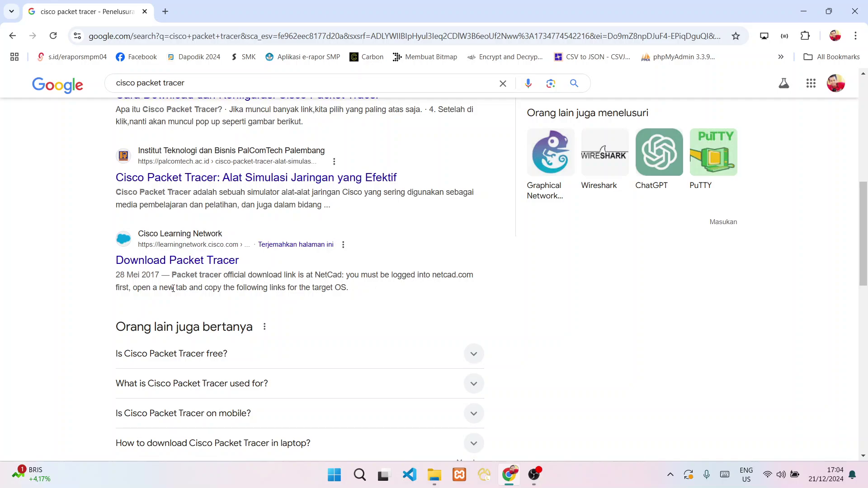
scroll(173, 288, "up", 9)
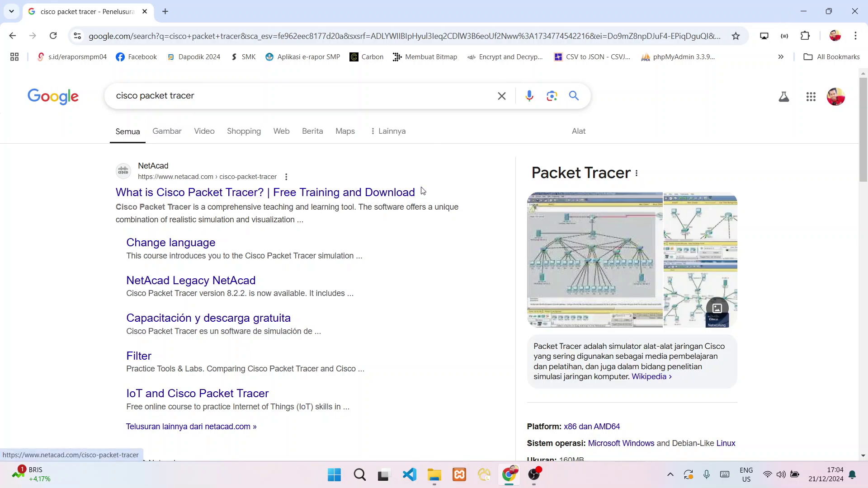
left_click(804, 11)
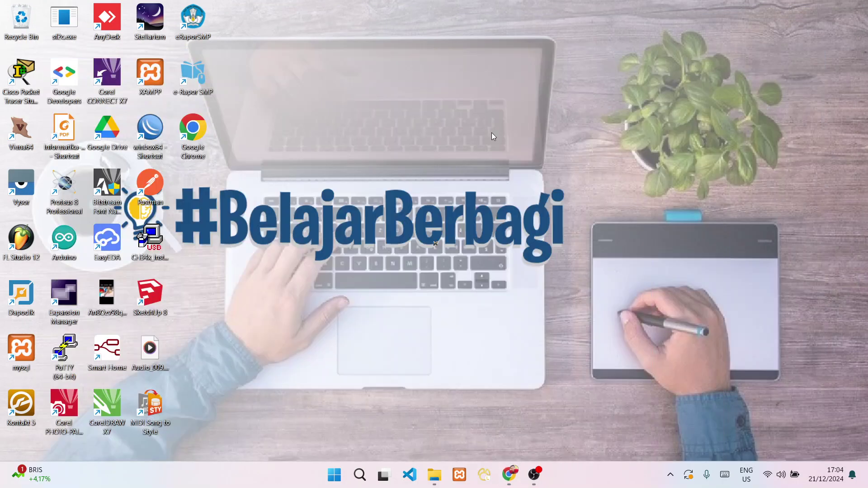
right_click(386, 107)
left_click(419, 154)
right_click(355, 69)
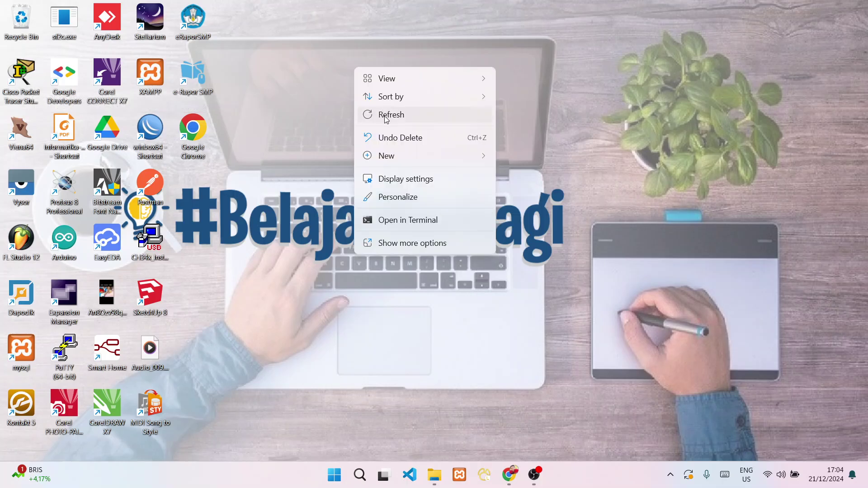
left_click(381, 115)
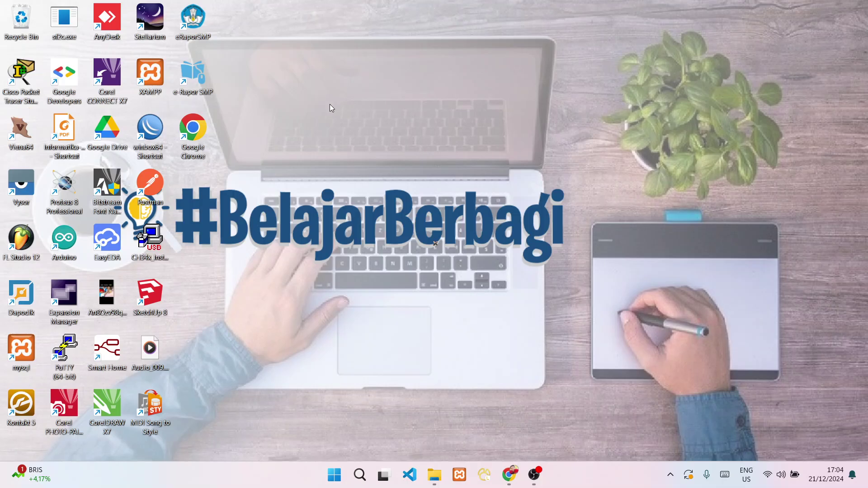
right_click(315, 87)
left_click(348, 135)
Step: Launch Cisco Packet Tracer Student and bring its empty workspace to the front after checking the recording in OBS
double_click(18, 71)
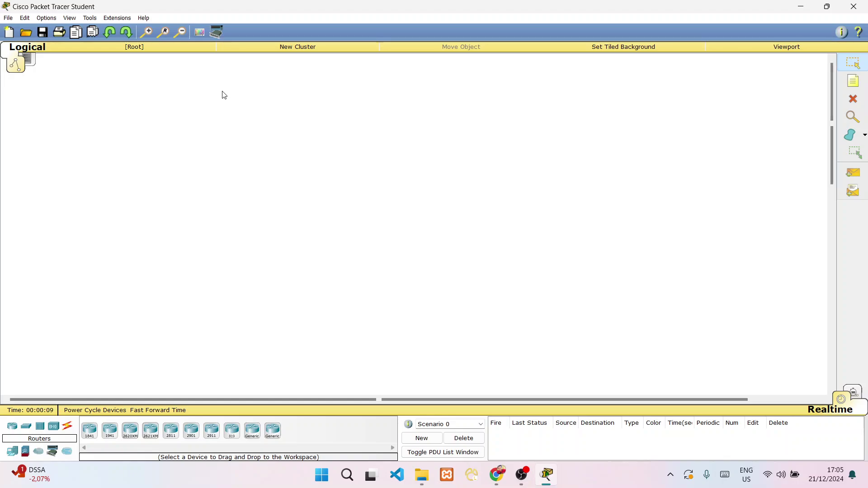
left_click(520, 481)
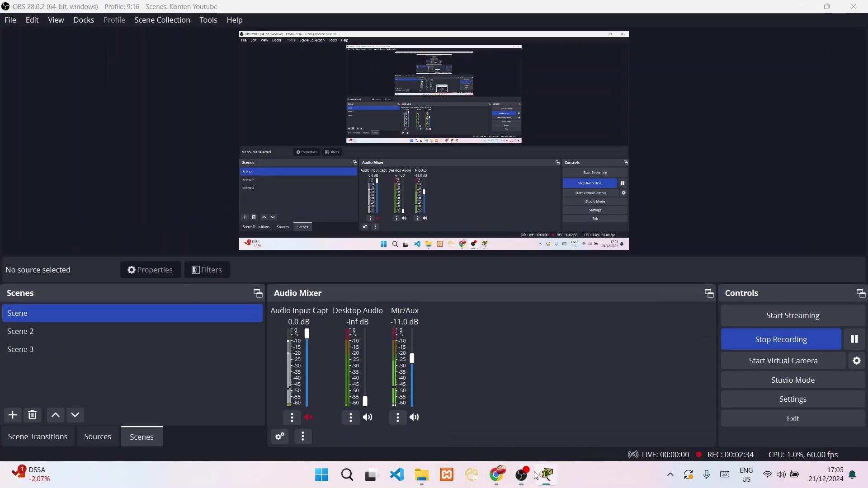
left_click(547, 475)
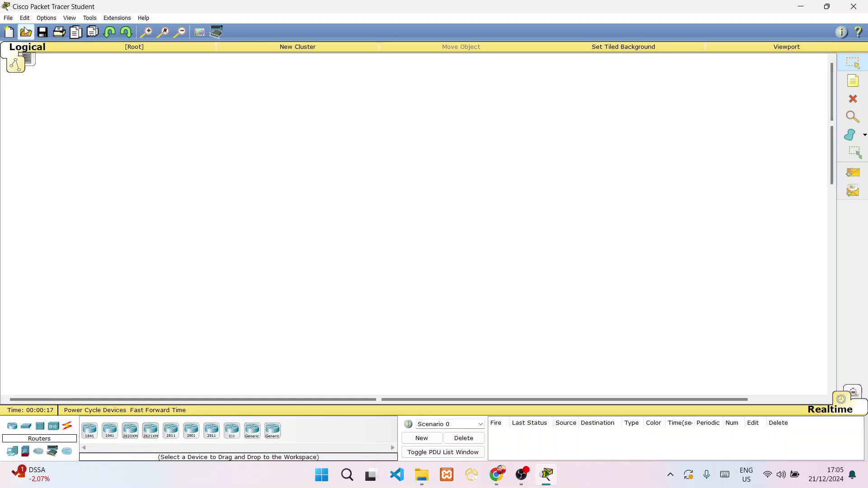
left_click(8, 18)
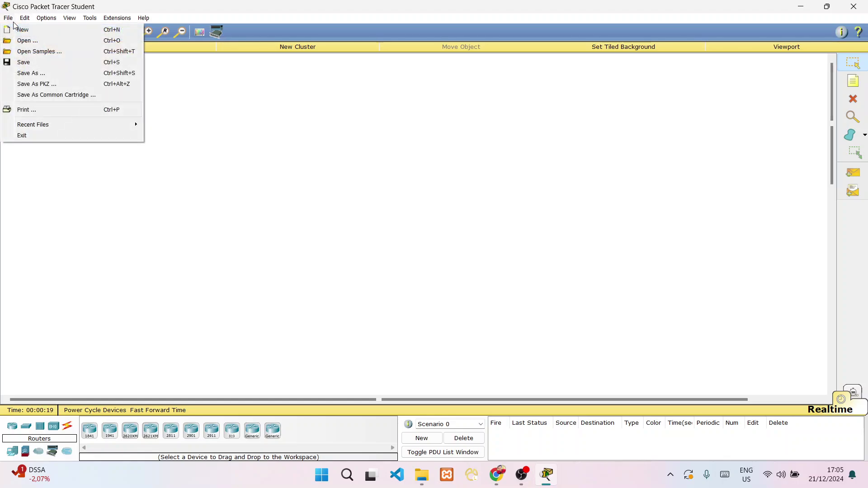
left_click(8, 17)
left_click(69, 17)
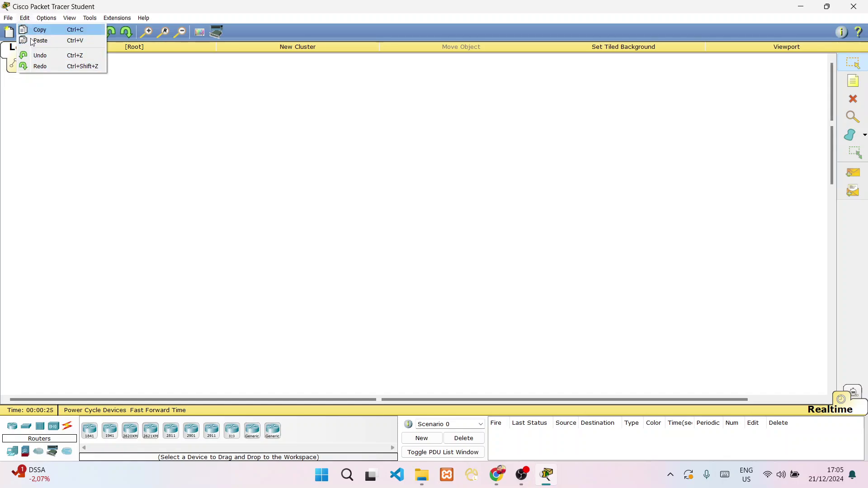
left_click(26, 19)
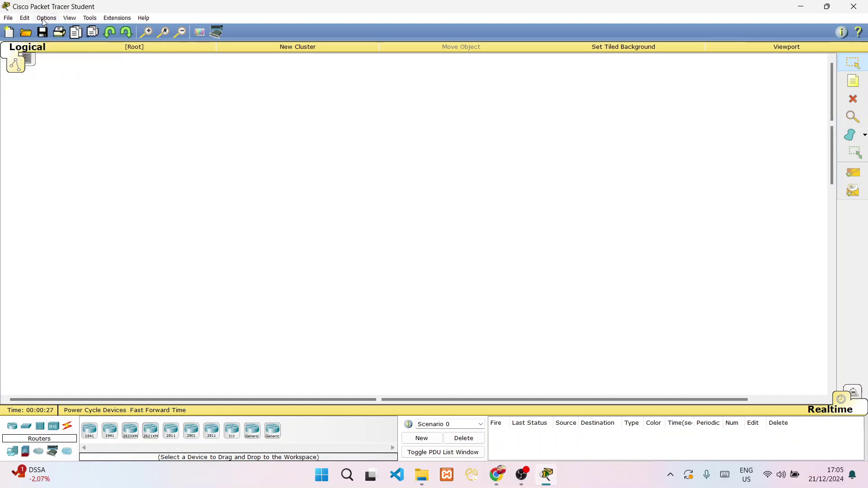
Step: Look through the Interface, Administrative, Hide, Font, Miscellaneous and Custom Interfaces preferences, and close them without changes
left_click(44, 20)
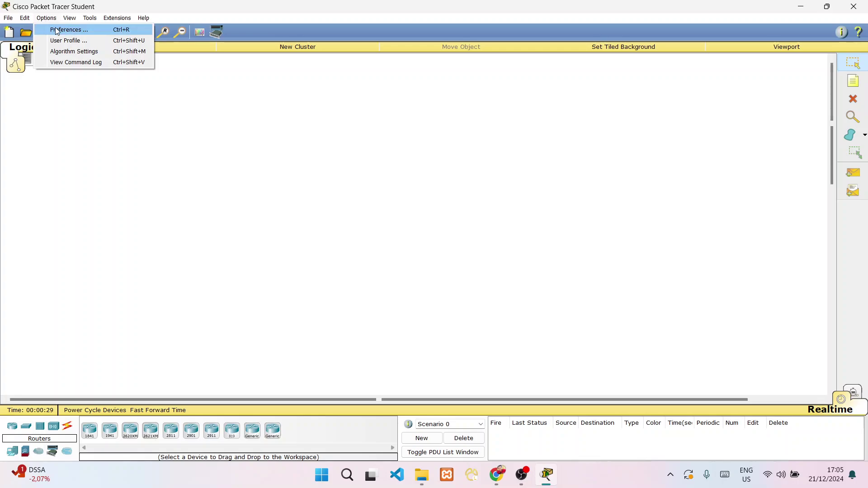
left_click(59, 29)
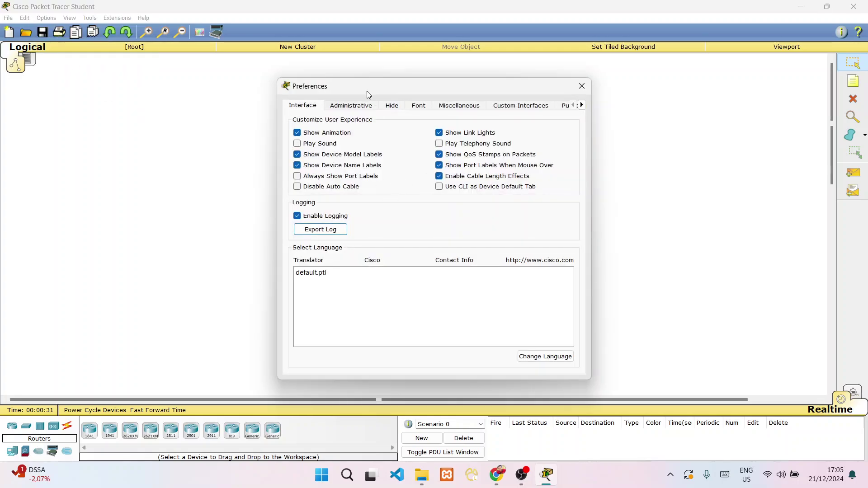
left_click_drag(364, 86, 200, 107)
left_click(185, 130)
left_click(143, 129)
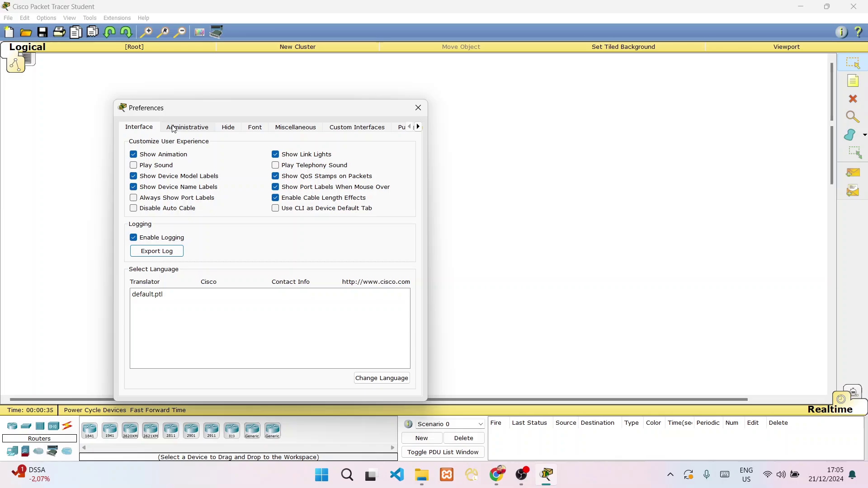
left_click(174, 129)
left_click(227, 130)
left_click(258, 130)
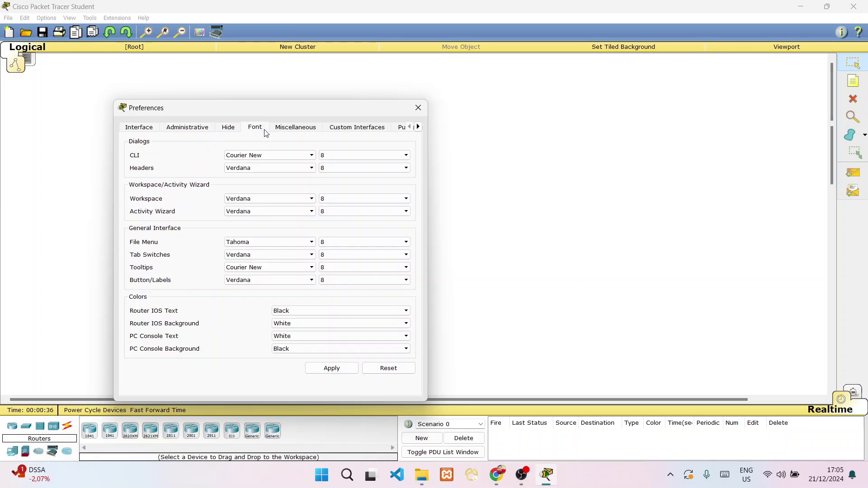
left_click(229, 131)
left_click(295, 130)
left_click(349, 131)
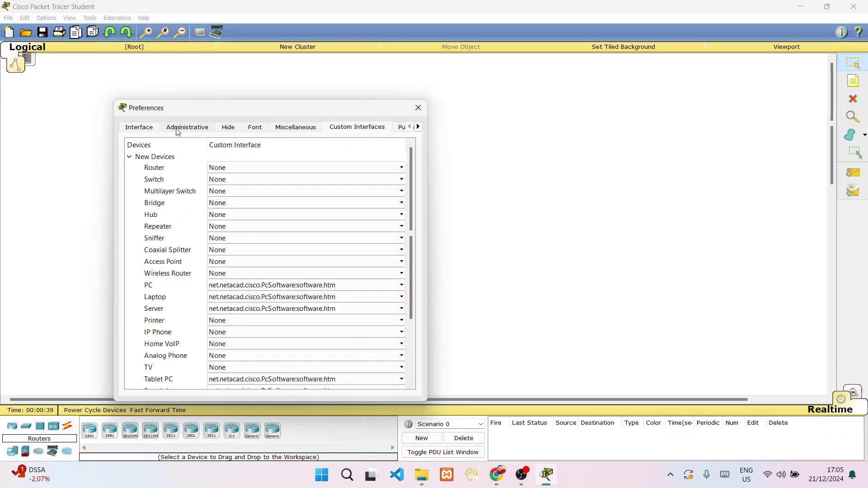
left_click(140, 129)
left_click(420, 109)
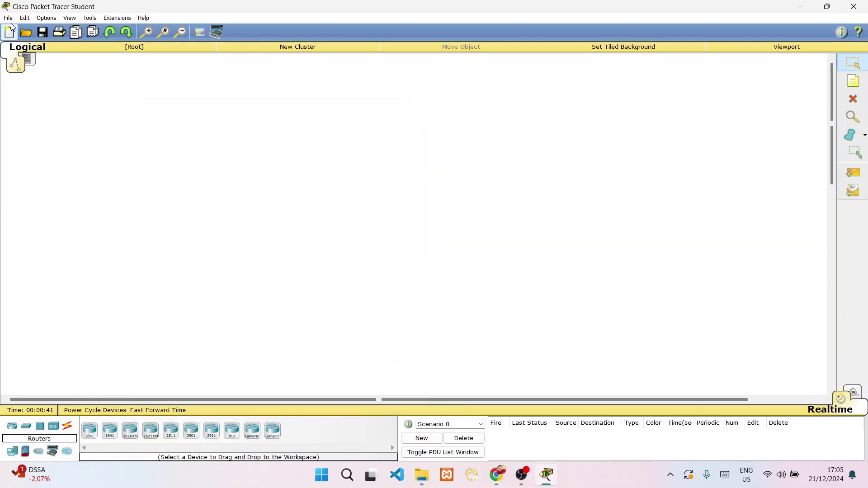
left_click(8, 18)
mouse_move(54, 21)
left_click(174, 4)
left_click(53, 20)
left_click(137, 11)
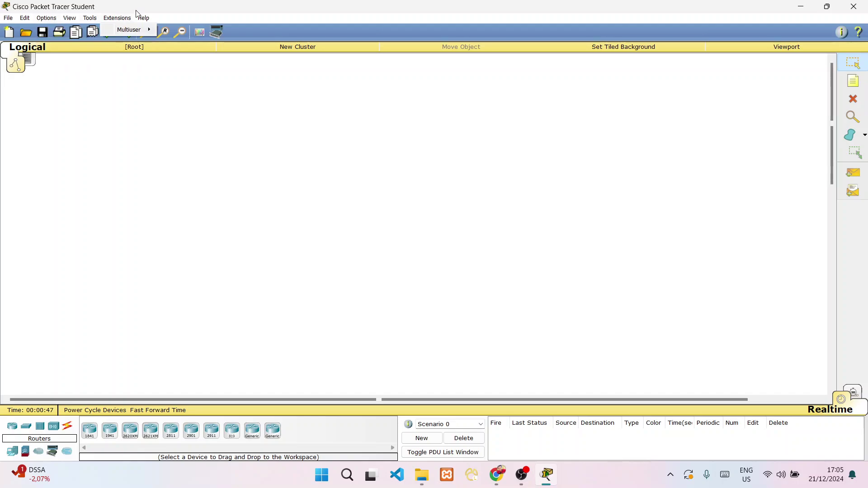
left_click(117, 21)
mouse_move(144, 18)
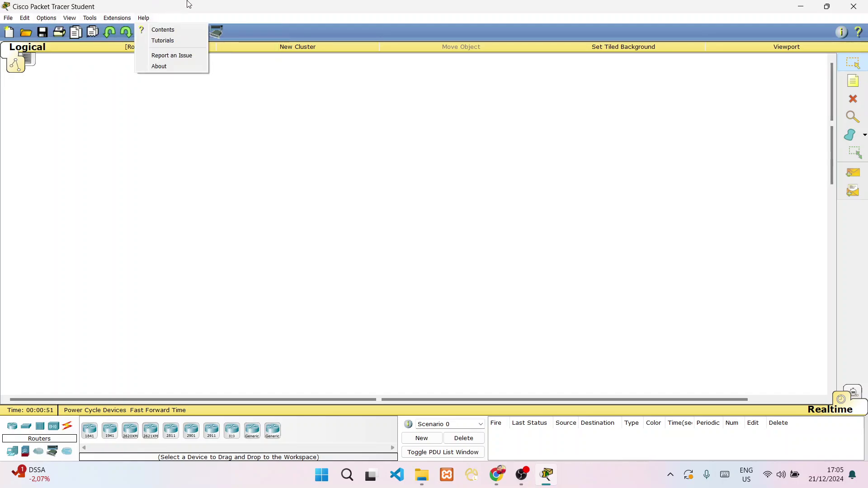
left_click(189, 4)
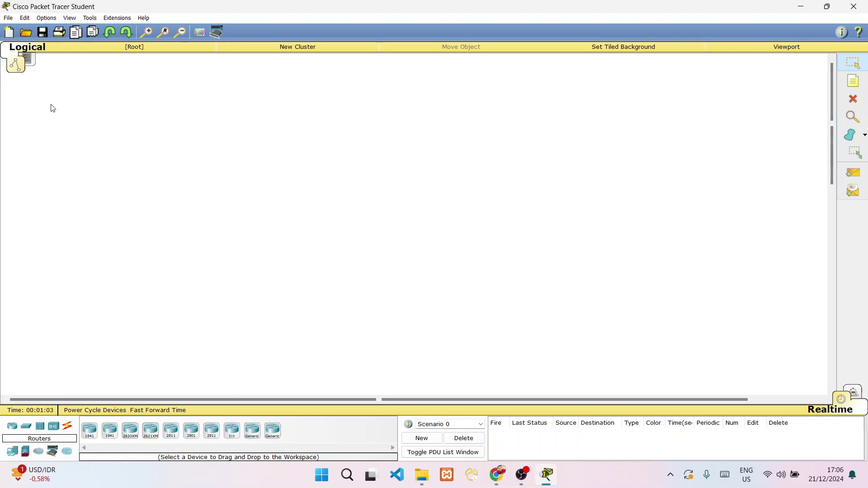
left_click_drag(659, 143, 650, 276)
left_click_drag(57, 74, 795, 378)
left_click_drag(61, 68, 749, 382)
left_click_drag(140, 65, 692, 358)
left_click_drag(256, 124, 303, 145)
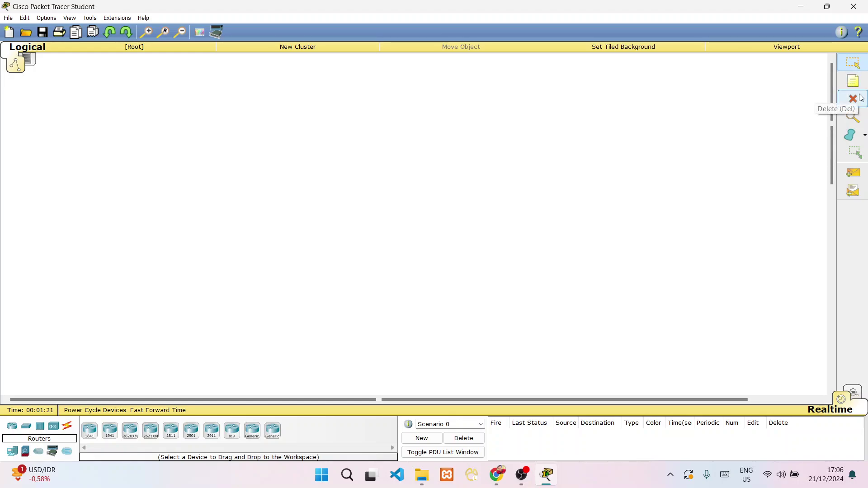
Step: Activate the Inspect tool and view the available shape-drawing options
left_click(856, 119)
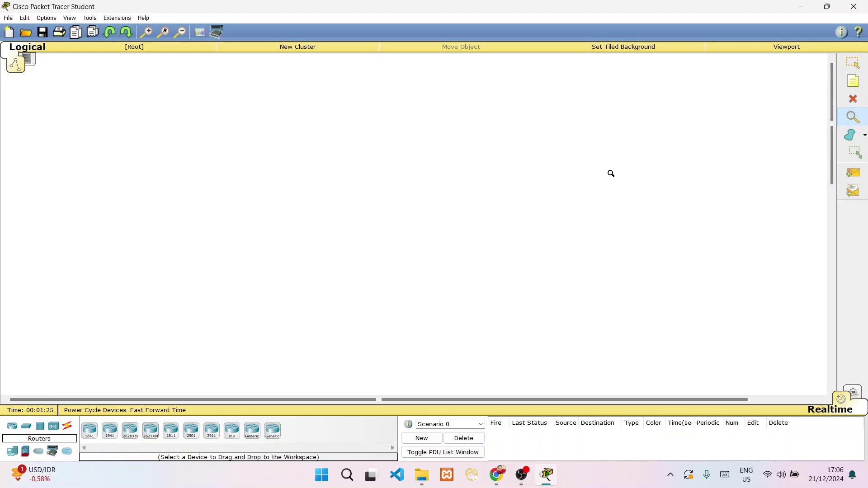
left_click(851, 135)
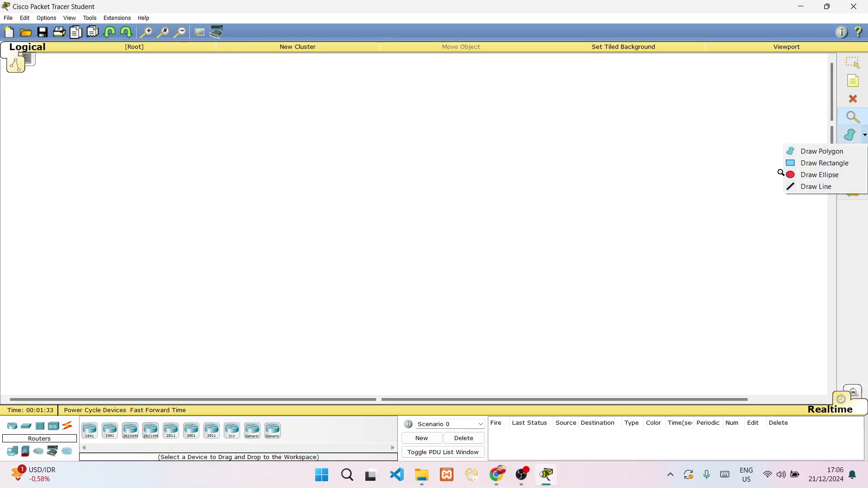
left_click(865, 135)
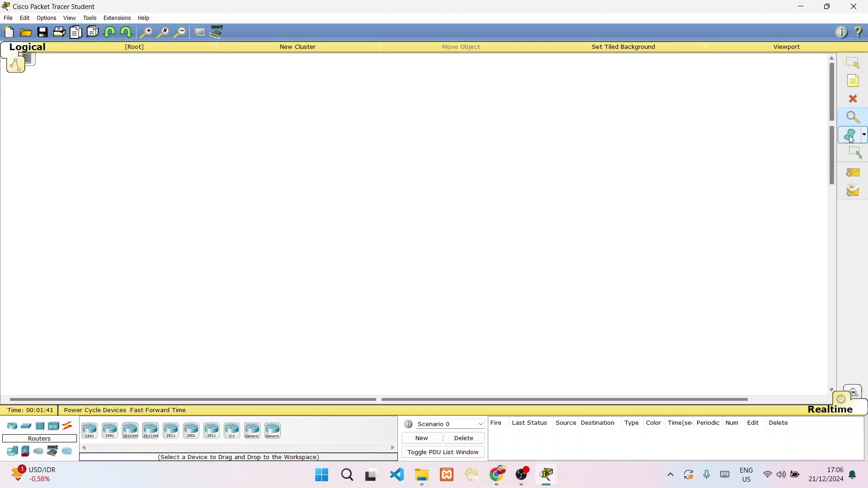
Step: Review the shape-drawing options again and try out the Resize Shape, Add Simple PDU and Add Complex PDU tools
left_click(865, 135)
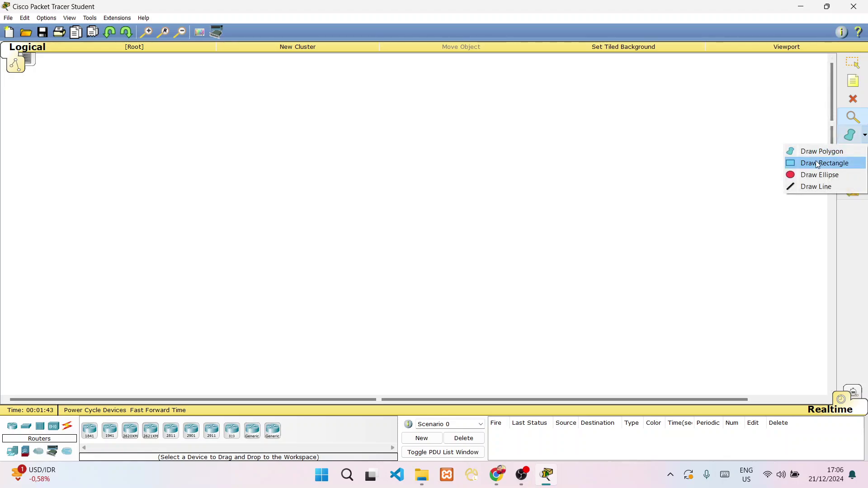
left_click(865, 140)
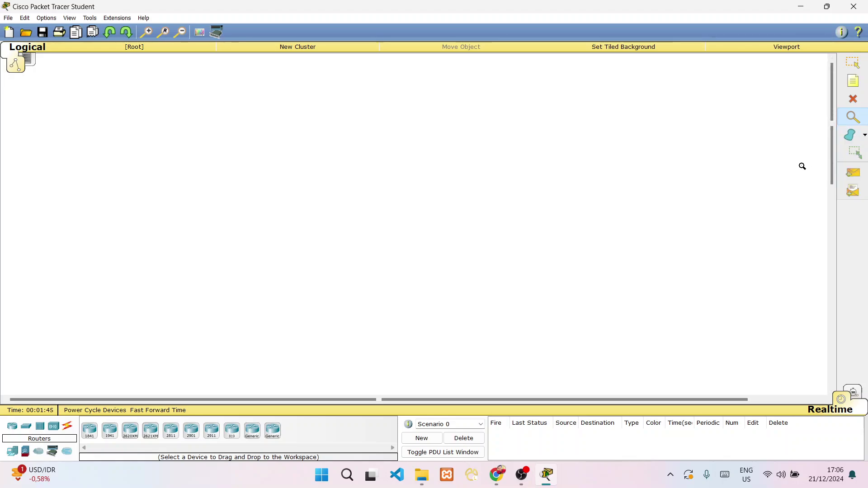
left_click(854, 155)
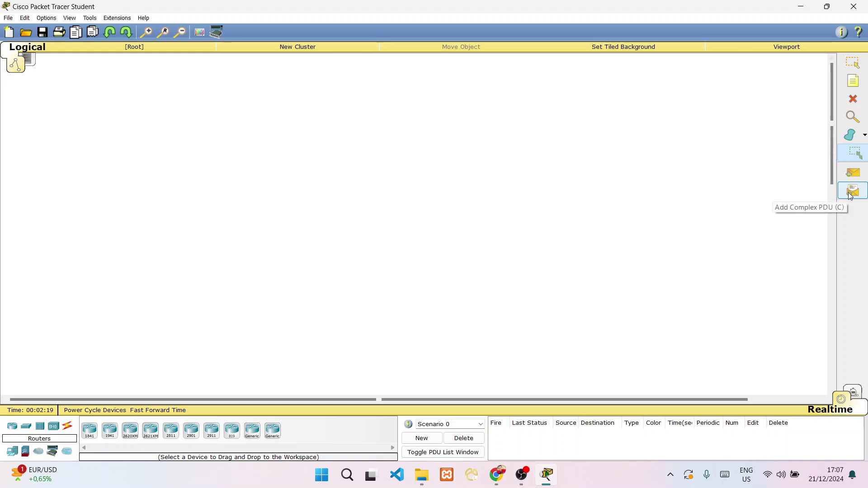
left_click(853, 173)
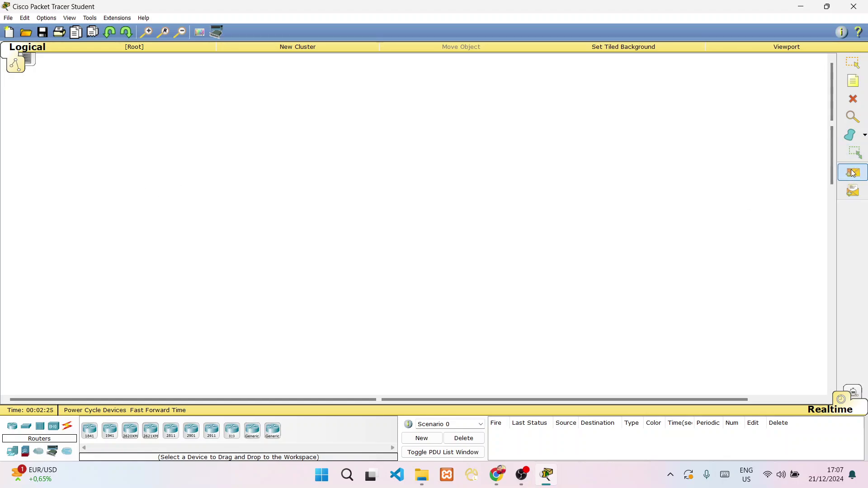
left_click(849, 197)
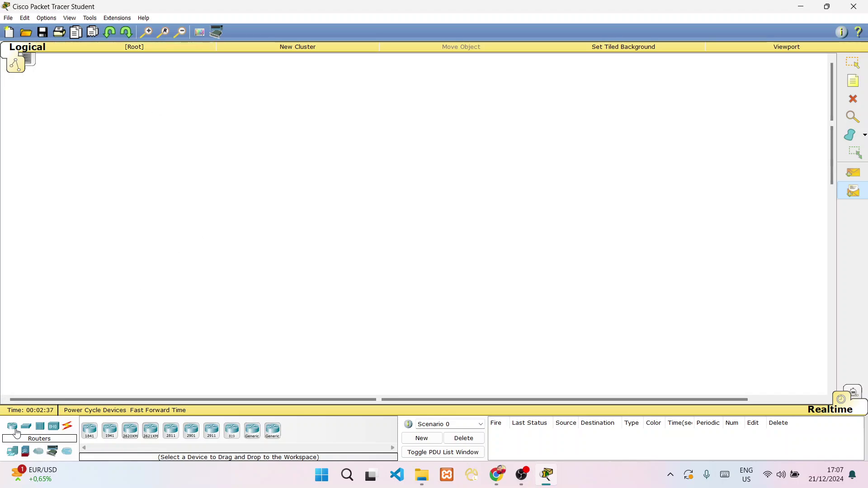
Step: Examine the models offered in the Routers, Switches, Hubs, Wireless Devices, Connections and End Devices categories
left_click(27, 427)
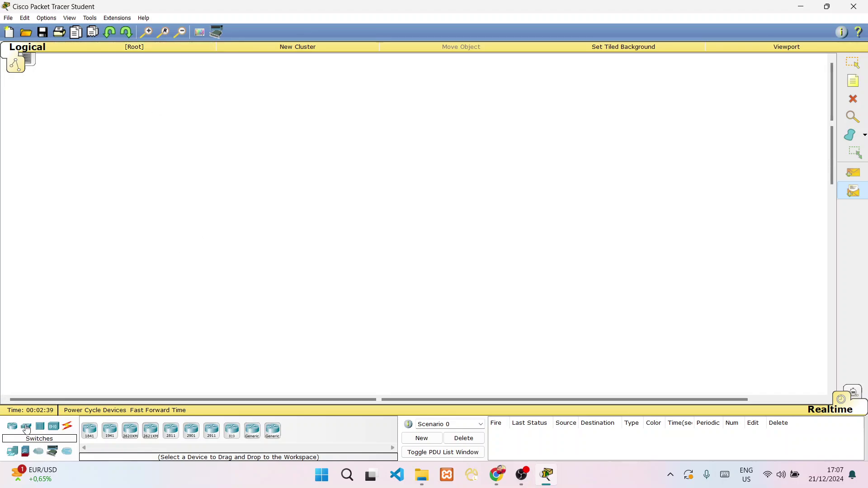
left_click(12, 427)
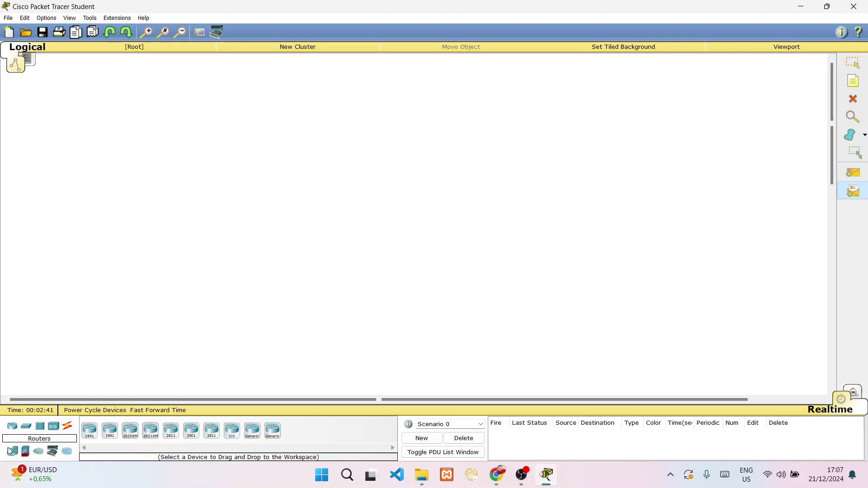
left_click(25, 428)
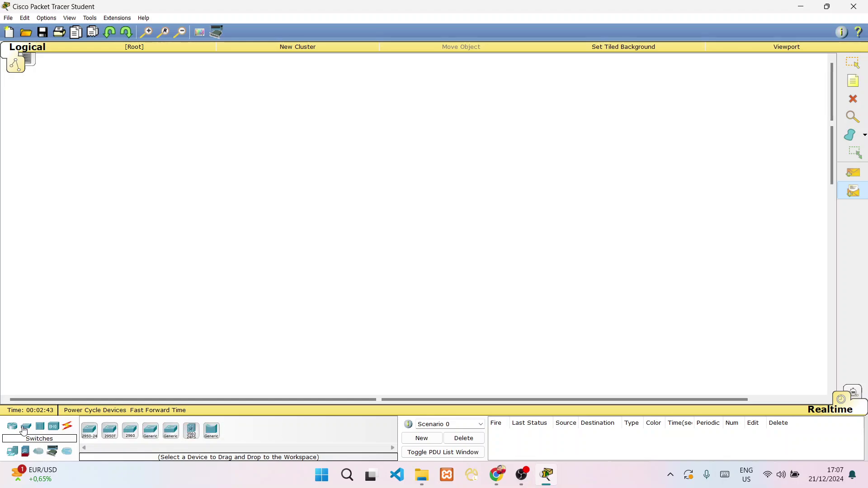
left_click(40, 432)
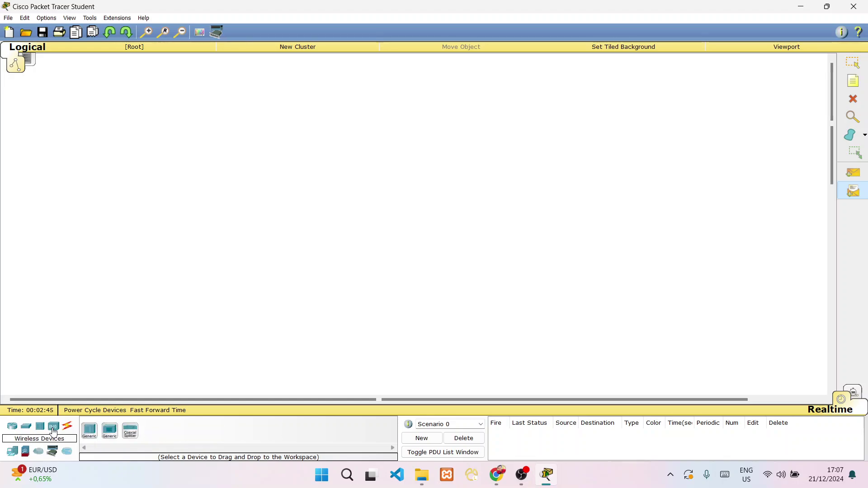
left_click(54, 431)
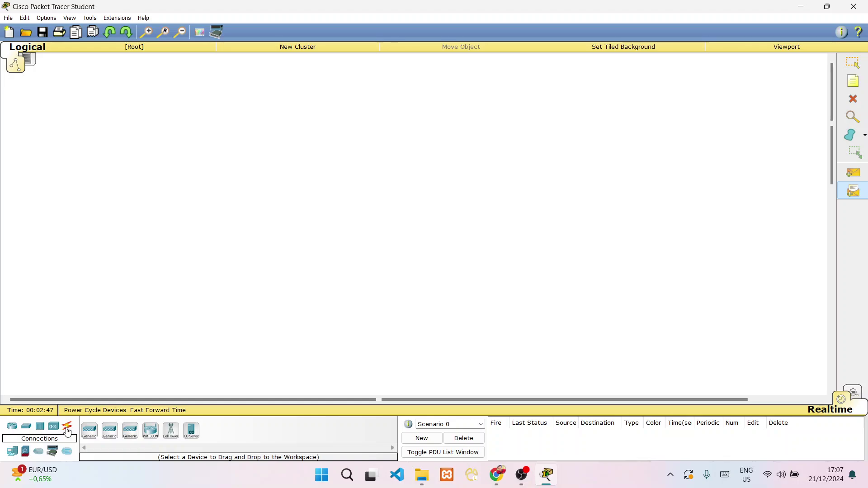
left_click(67, 432)
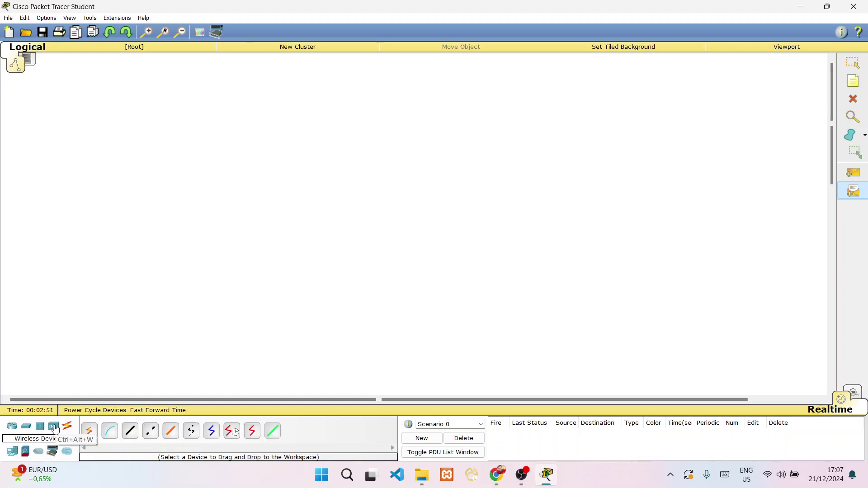
left_click(55, 430)
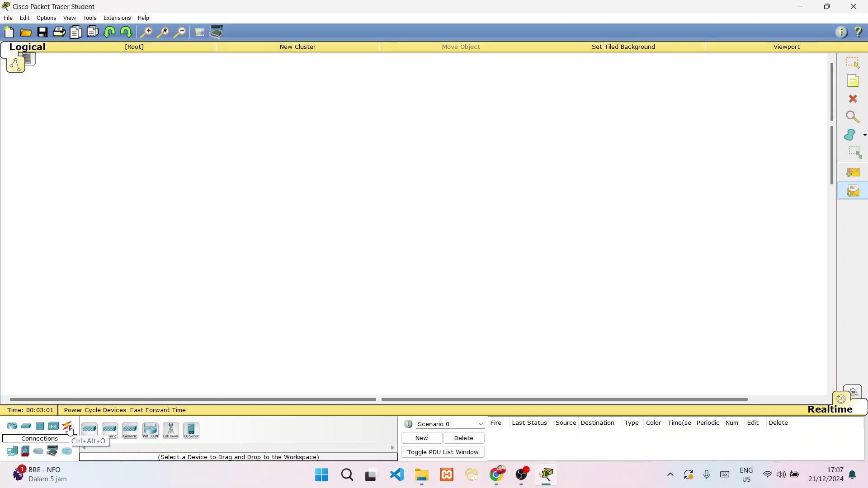
left_click(68, 428)
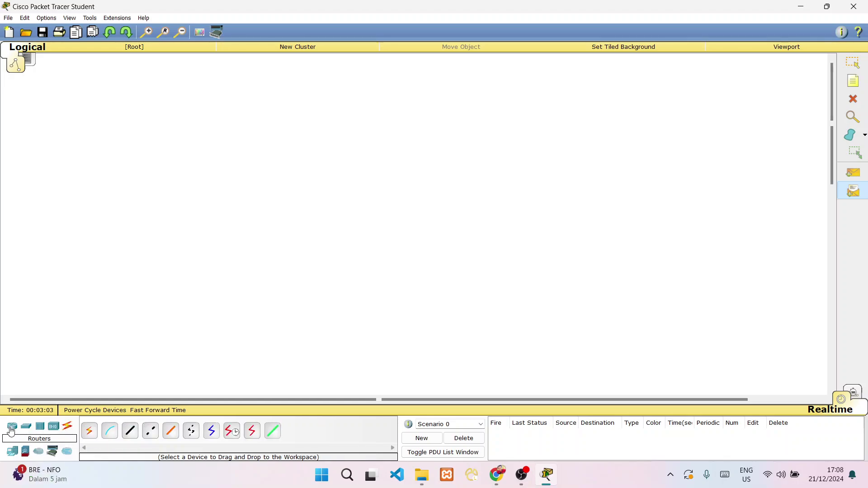
left_click(12, 428)
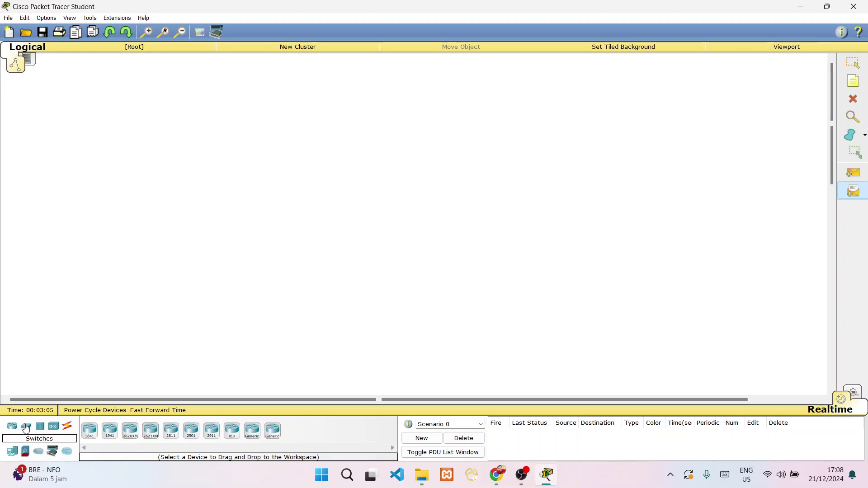
left_click(26, 428)
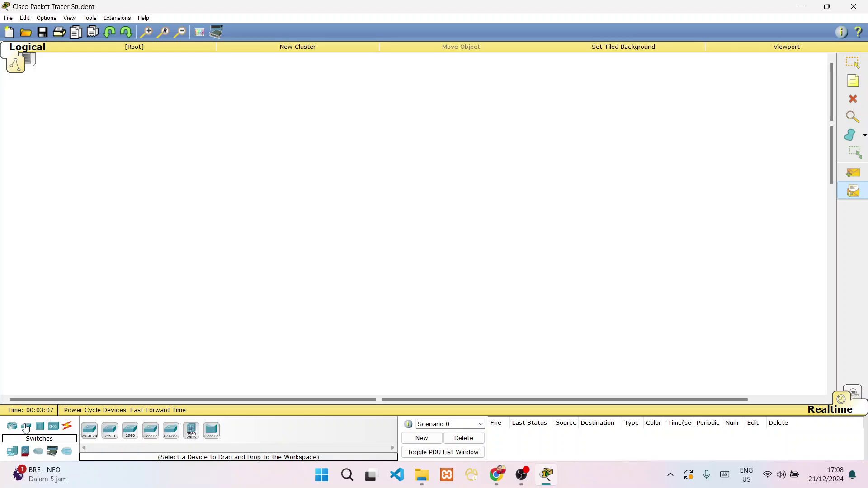
left_click(12, 454)
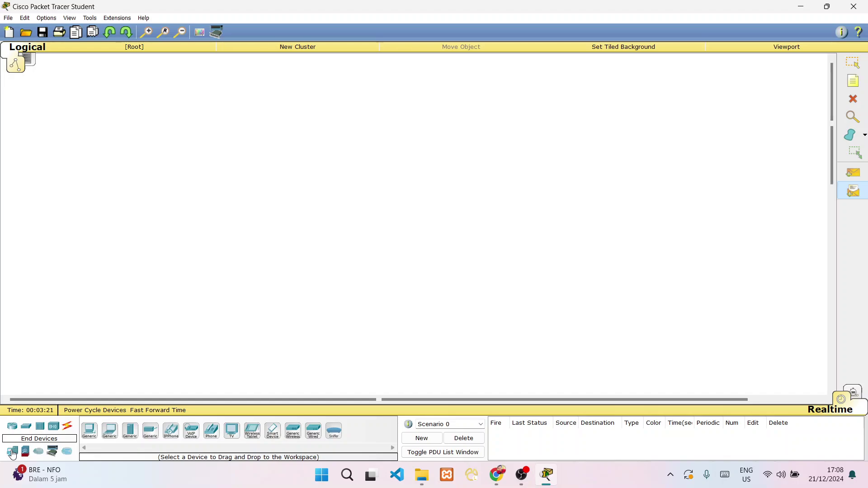
left_click(10, 428)
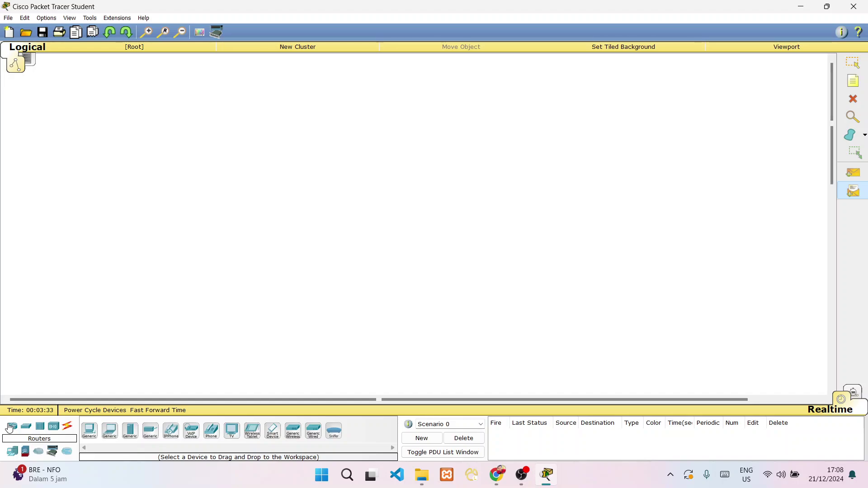
Step: Place a generic PC-PT end device in the left part of the logical workspace
left_click(12, 451)
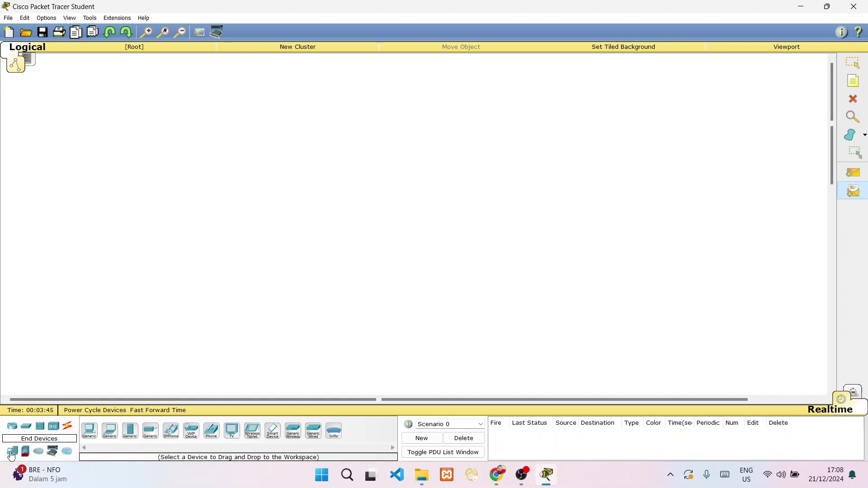
left_click(89, 433)
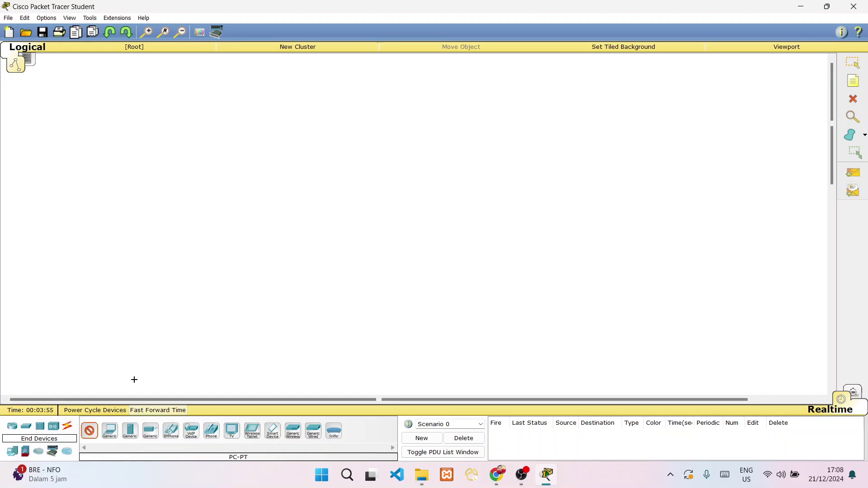
key("Escape")
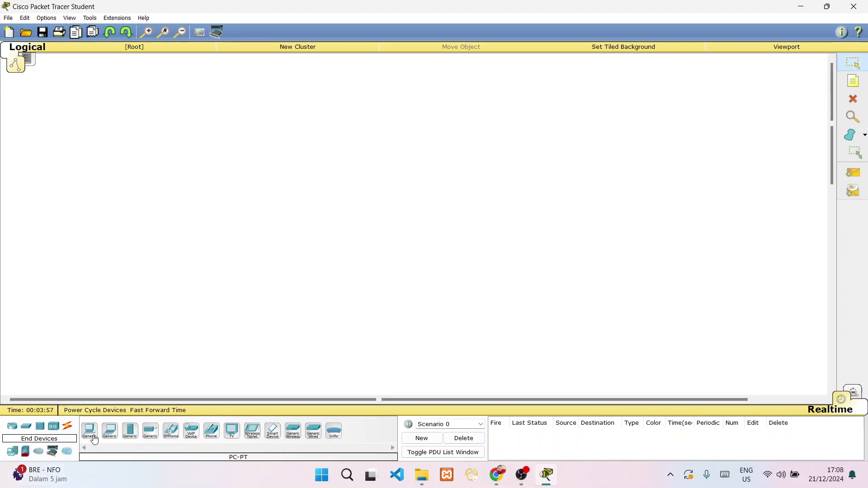
left_click(90, 438)
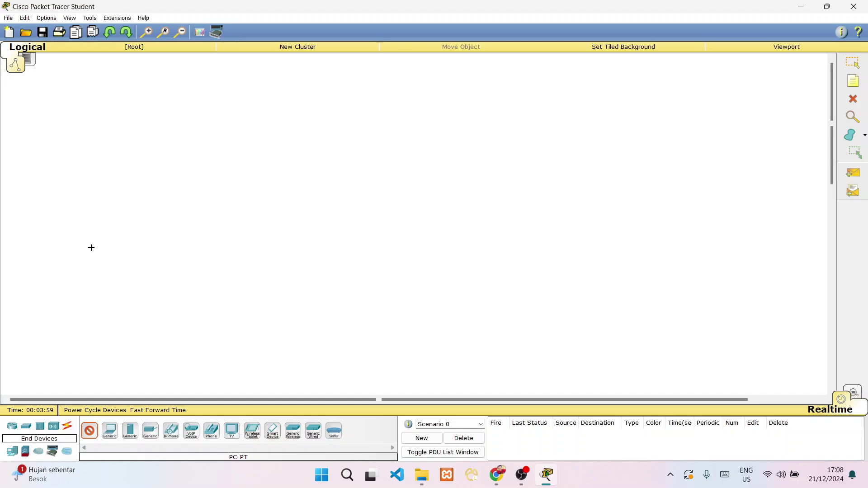
left_click(95, 255)
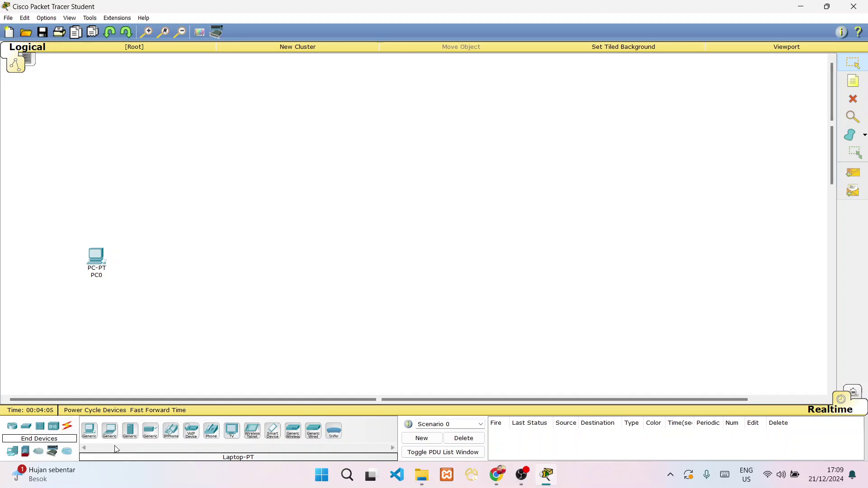
Step: Place a generic Laptop-PT beside the PC and move it slightly farther away to the right
left_click(110, 431)
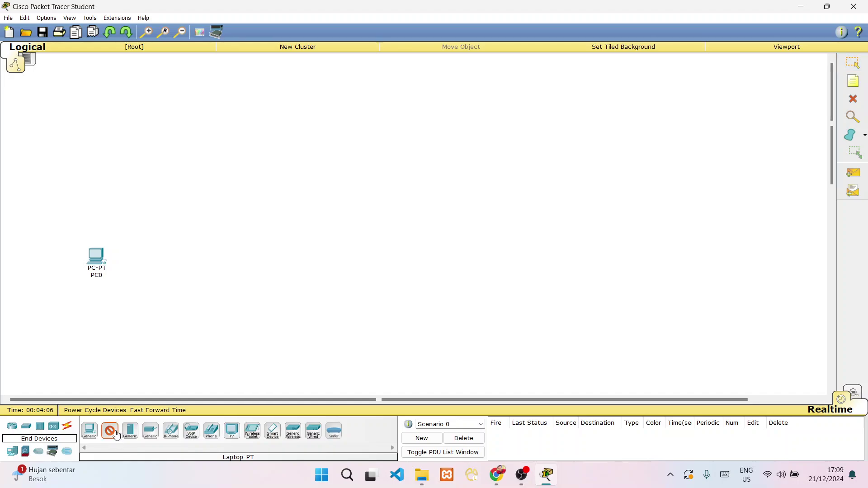
left_click(233, 261)
left_click_drag(51, 205, 350, 316)
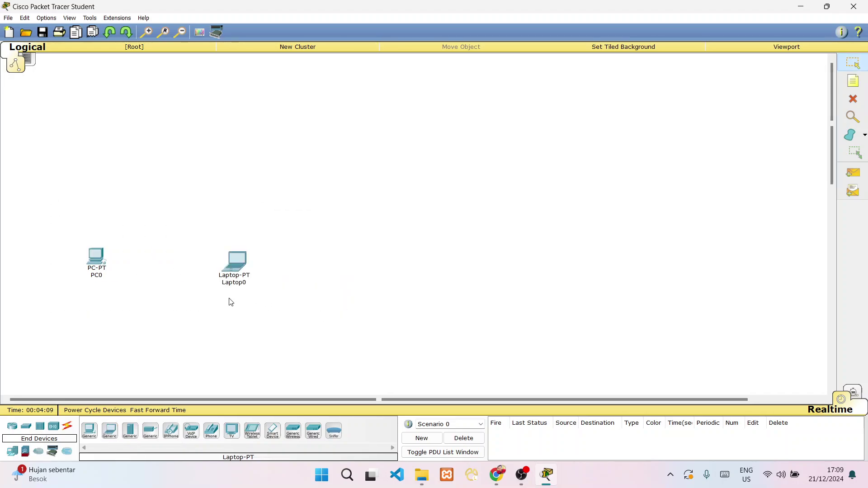
left_click_drag(233, 264, 264, 265)
left_click_drag(54, 210, 345, 318)
left_click(230, 312)
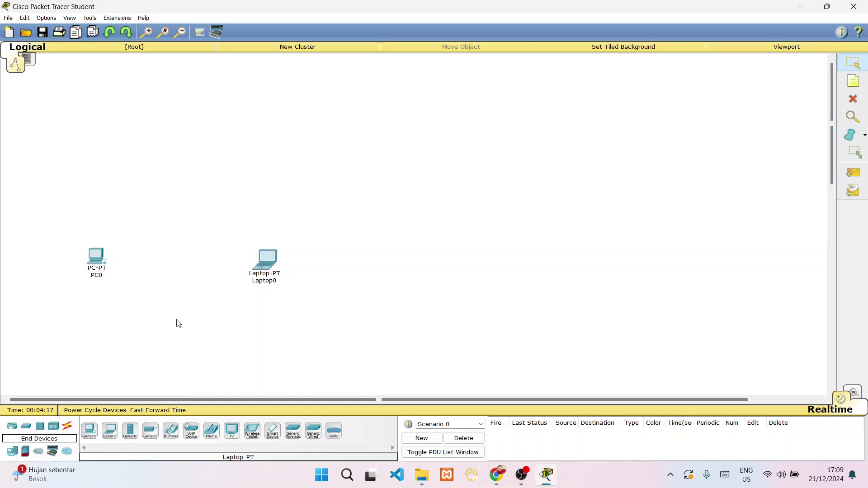
Step: Connect FastEthernet0 on PC0 to FastEthernet0 on Laptop0 with a Copper Cross-Over cable
left_click(67, 427)
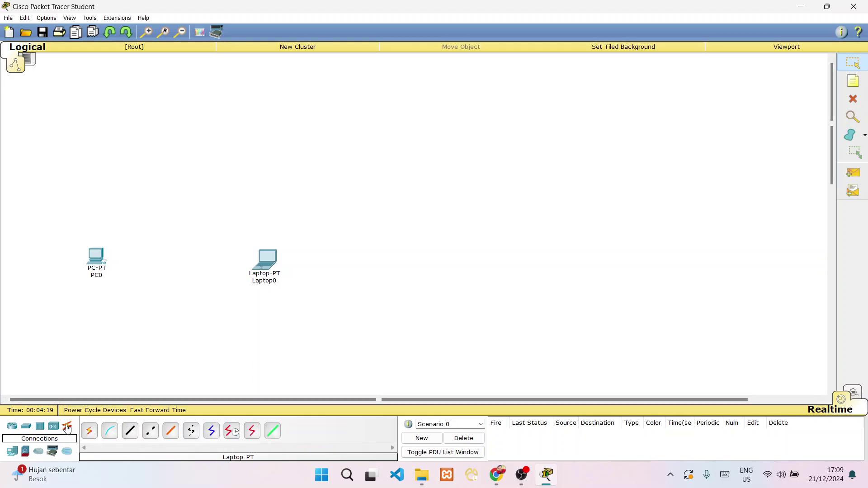
left_click(92, 437)
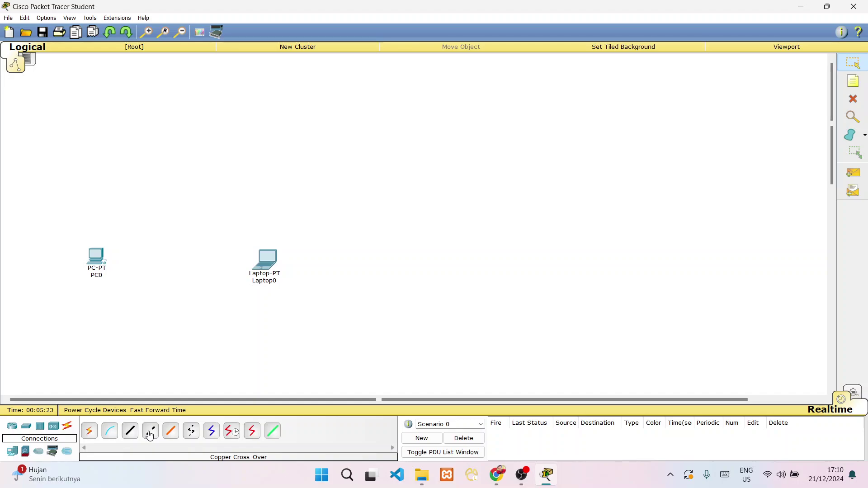
left_click(150, 436)
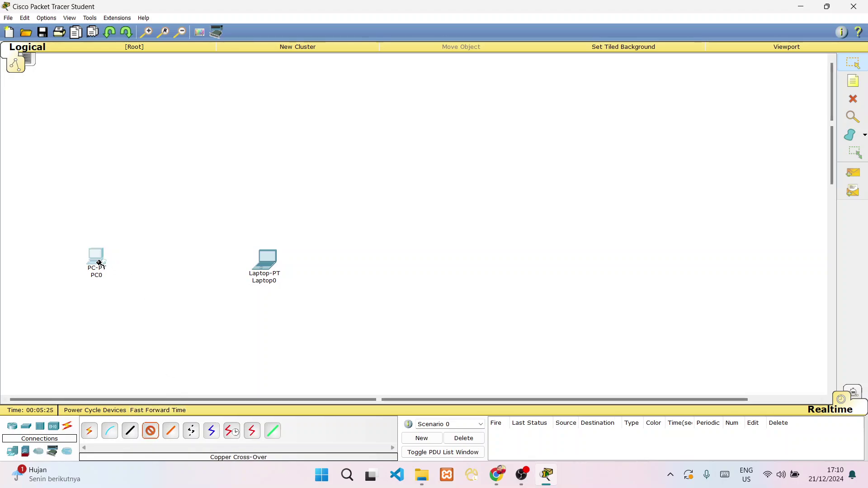
left_click(98, 262)
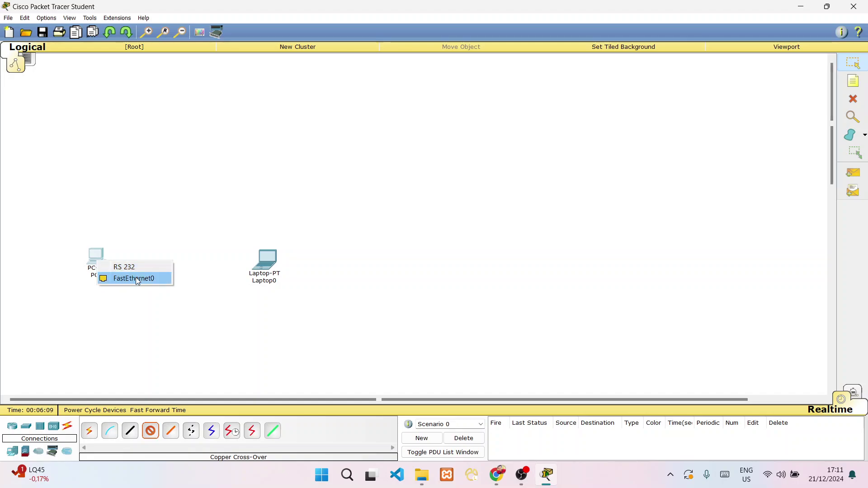
left_click(149, 231)
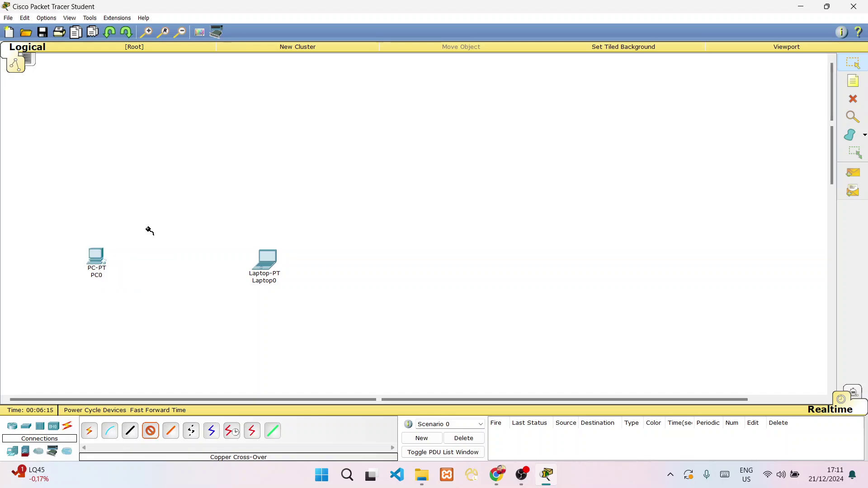
left_click(101, 257)
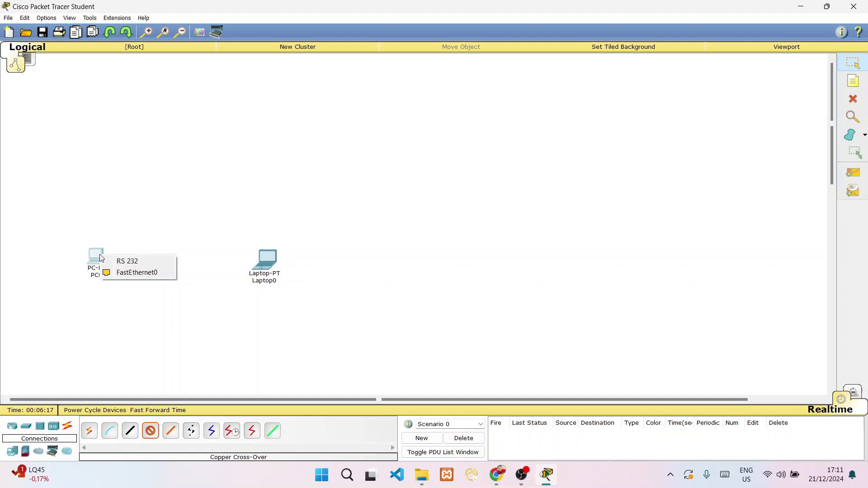
left_click(131, 273)
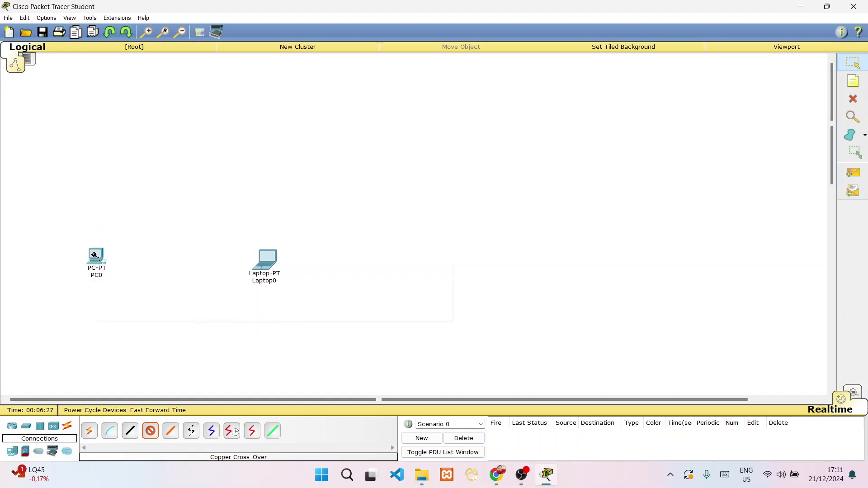
left_click(95, 255)
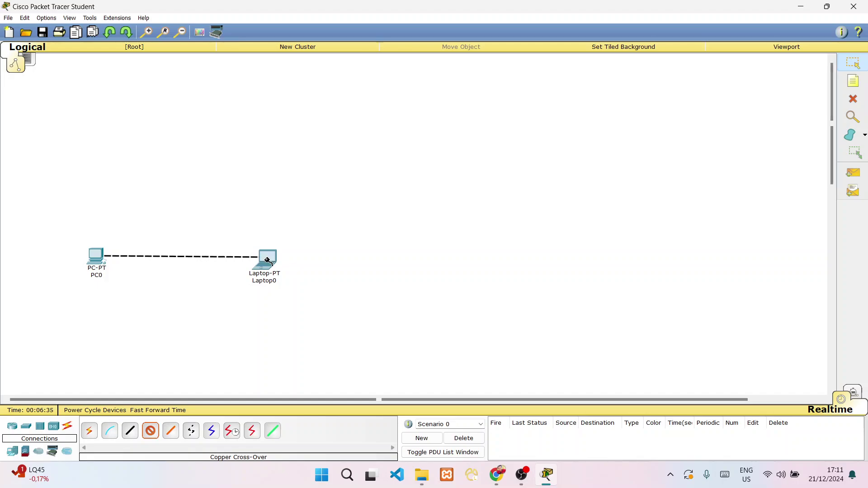
left_click(269, 261)
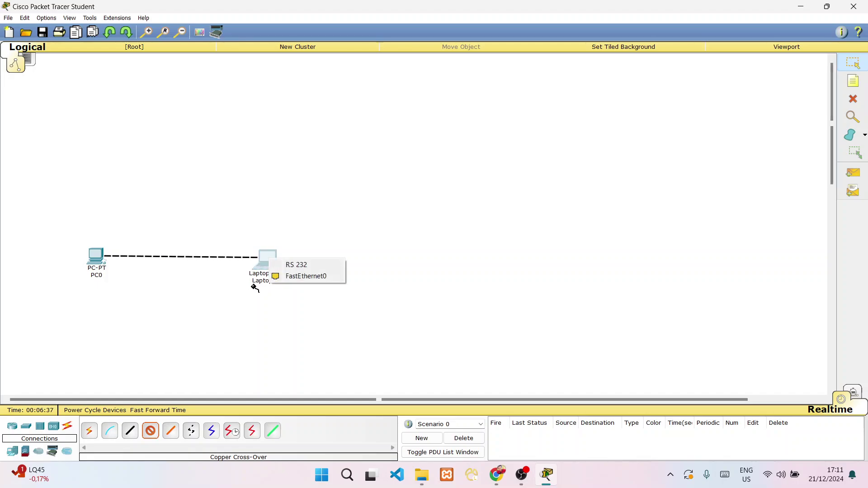
left_click(332, 278)
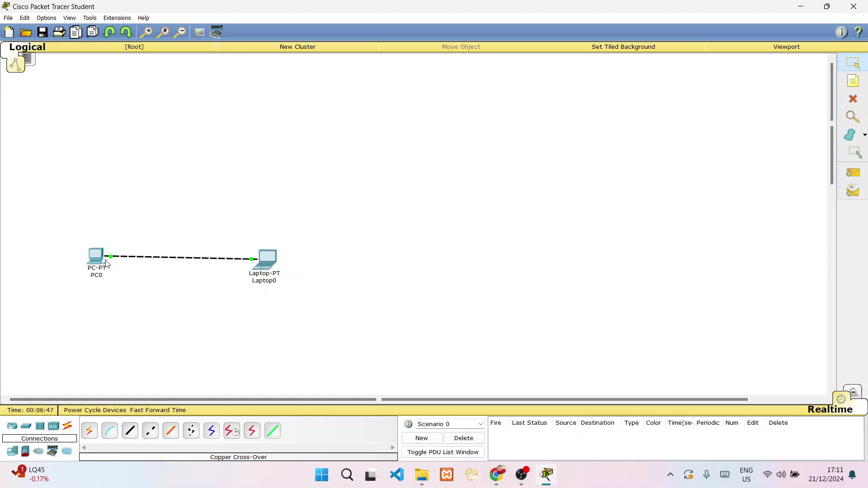
Step: Try to send a simple PDU from PC0 to Laptop0, and return to the Select tool
mouse_move(101, 262)
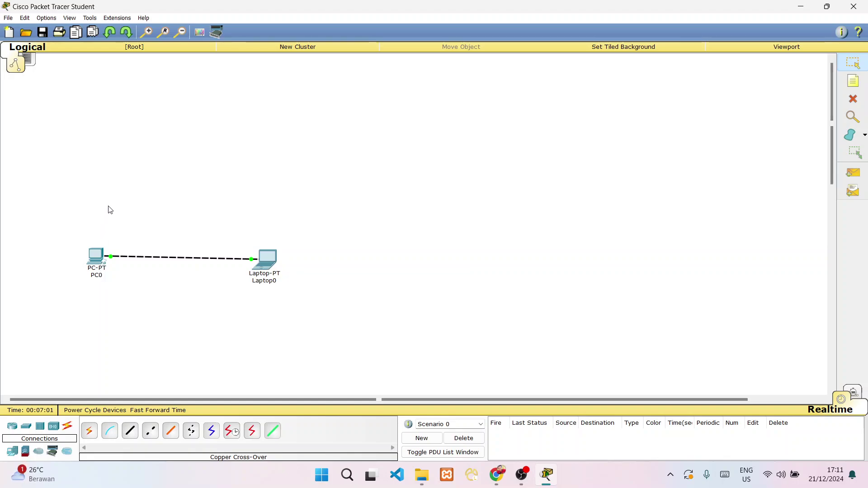
left_click(856, 179)
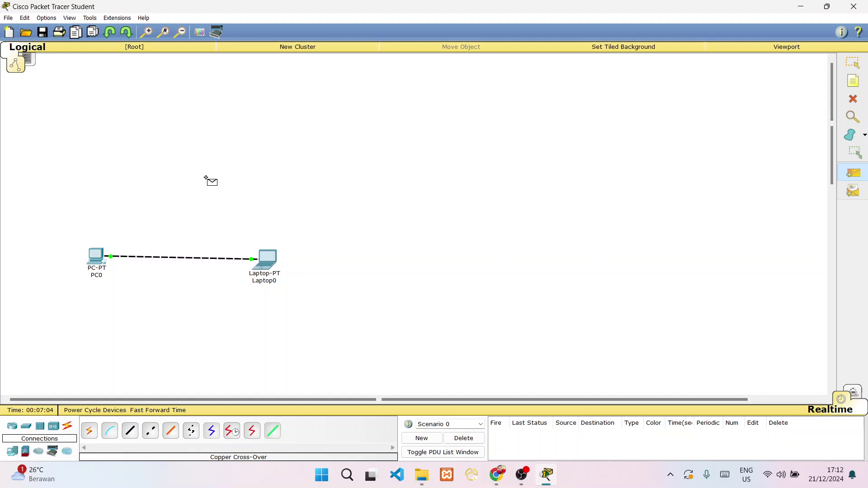
left_click(95, 259)
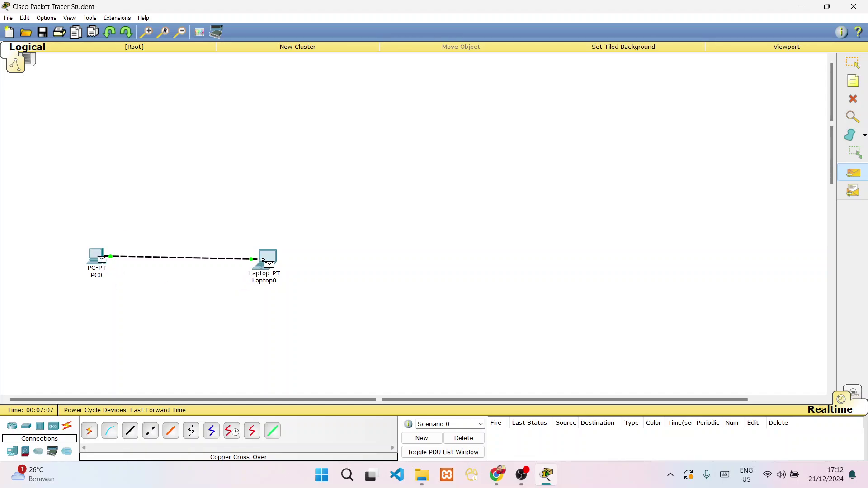
left_click(262, 261)
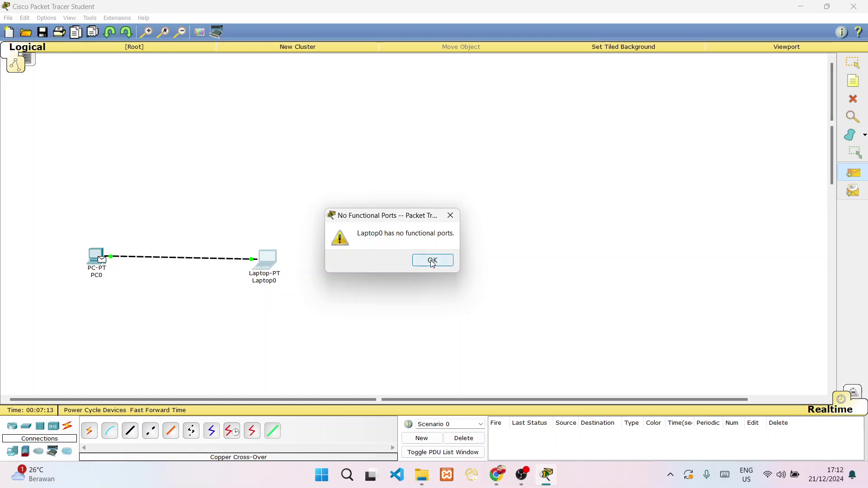
left_click(433, 260)
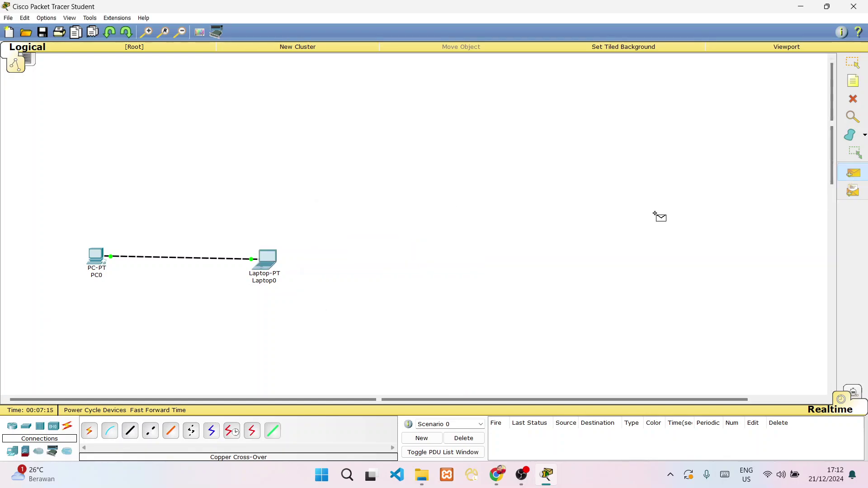
left_click(853, 62)
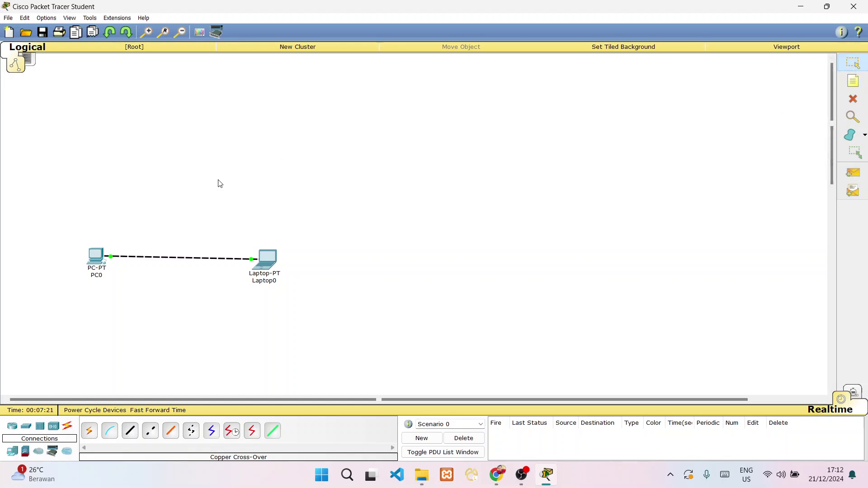
Step: Open PC0's physical device view and switch the computer's power off and back on
left_click(95, 265)
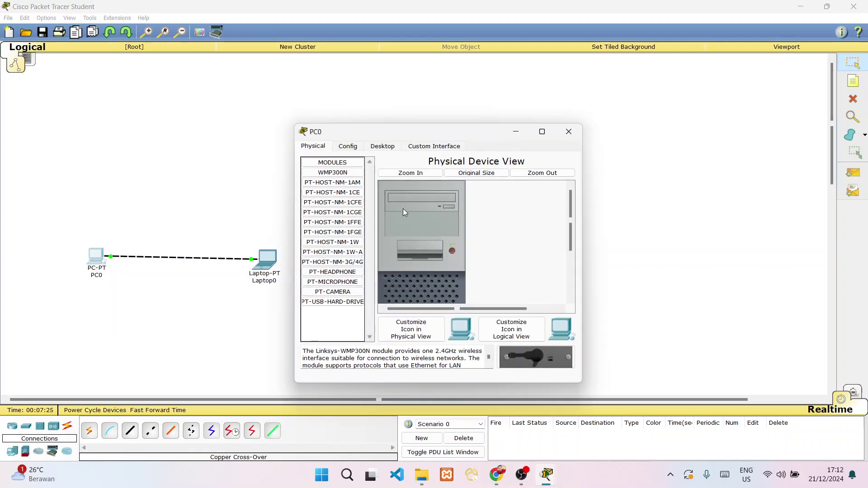
left_click_drag(402, 137, 369, 88)
mouse_move(538, 165)
left_mouse_down()
mouse_move(535, 211)
mouse_move(538, 157)
left_mouse_up()
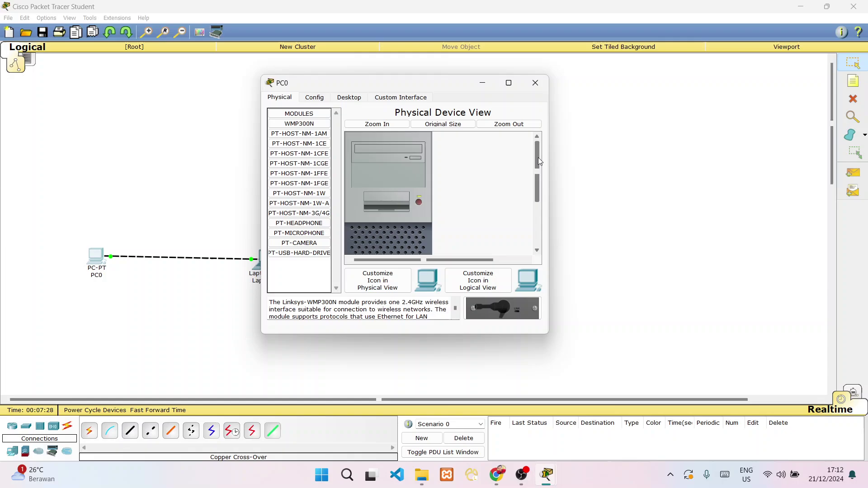
left_click(419, 202)
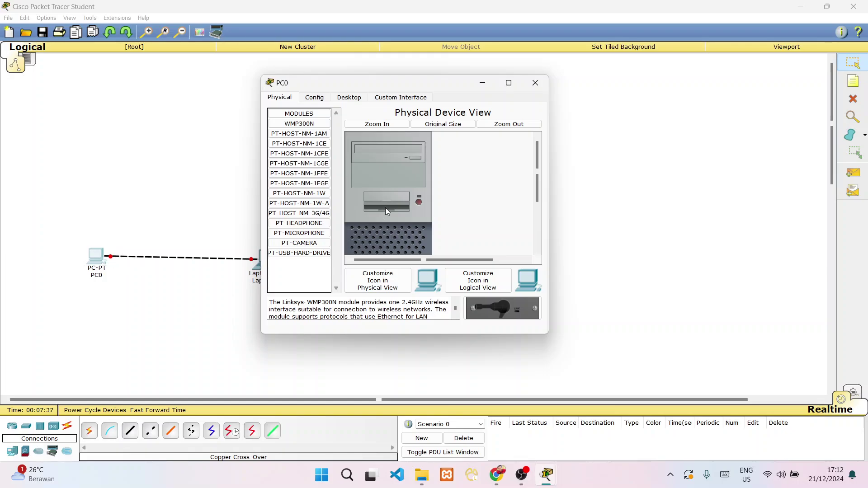
left_click(414, 199)
Step: Examine PC0's chassis and the descriptions of its PT-CAMERA, PT-MICROPHONE and PT-HEADPHONE modules
scroll(458, 235, "down", 3)
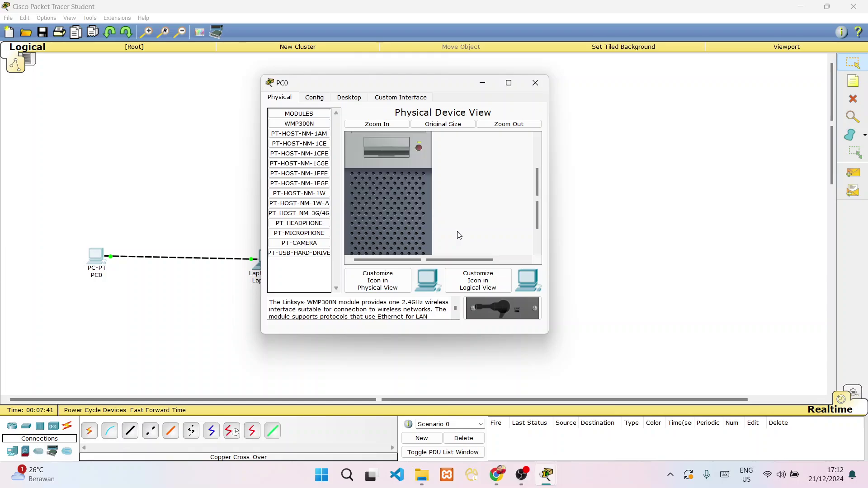
scroll(458, 235, "up", 3)
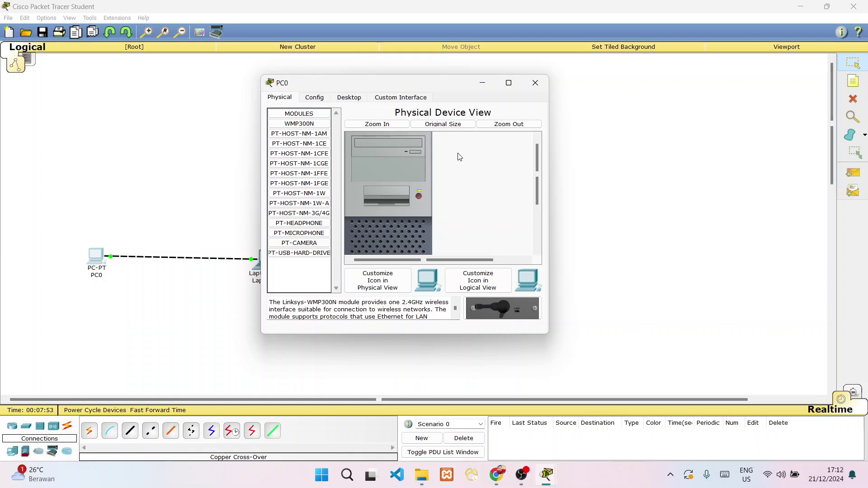
left_click(305, 244)
left_click(305, 234)
left_click(305, 226)
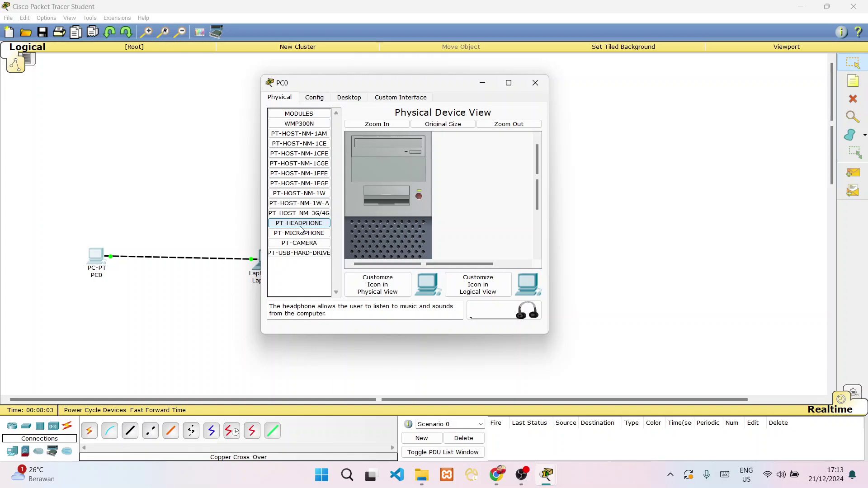
Step: Open PC0's FastEthernet0 interface configuration, switch IP Configuration to DHCP and set it back to Static
left_click(315, 99)
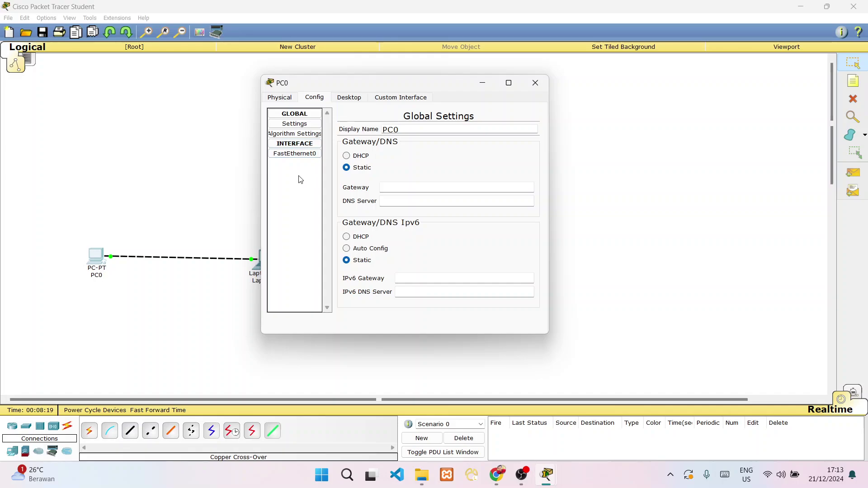
left_click(298, 154)
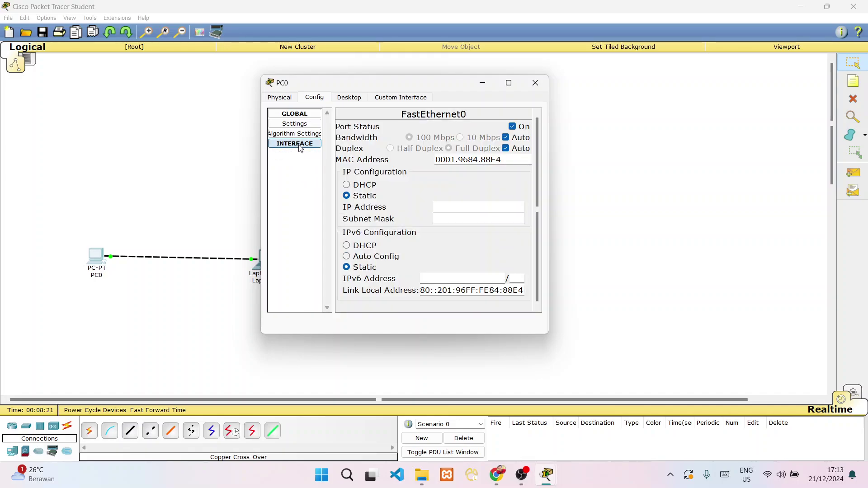
left_click(300, 147)
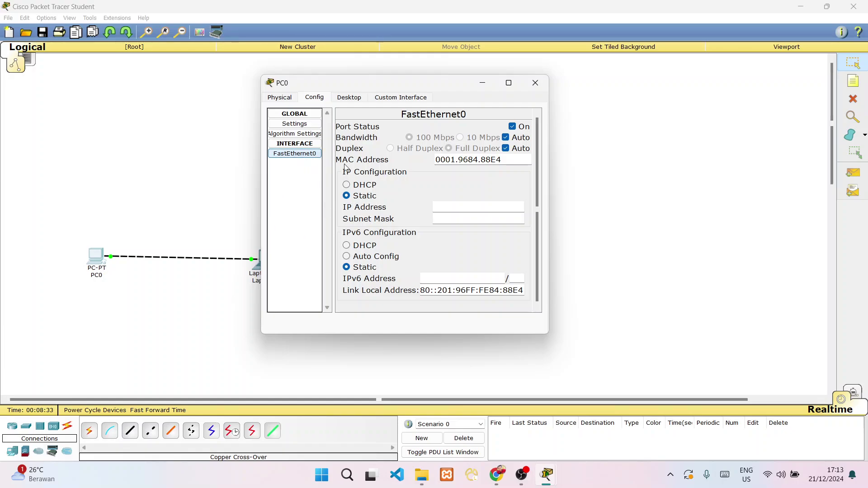
scroll(409, 210, "down", 1)
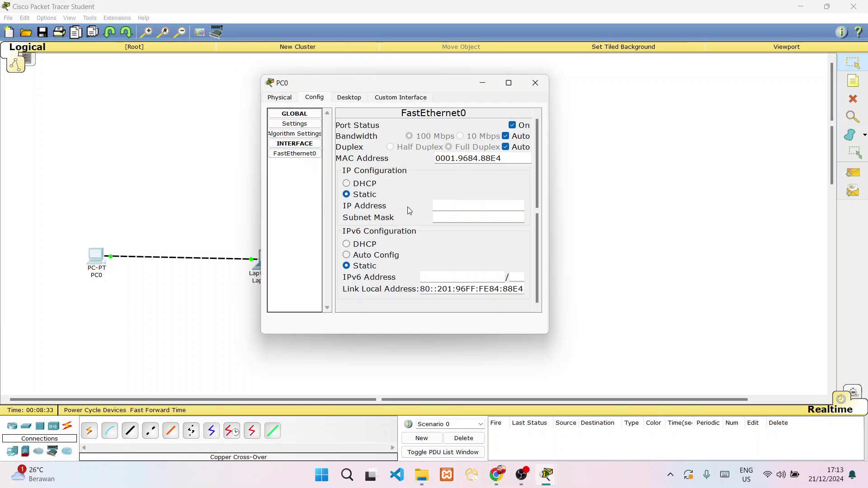
left_click(438, 206)
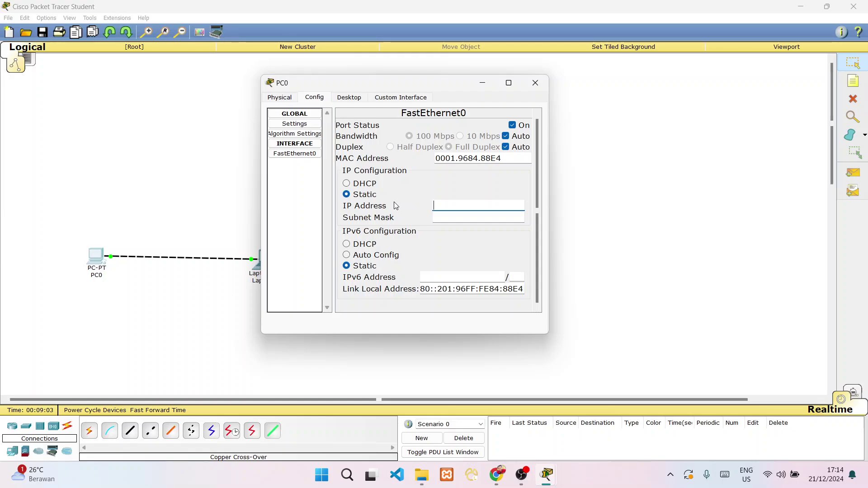
left_click(347, 184)
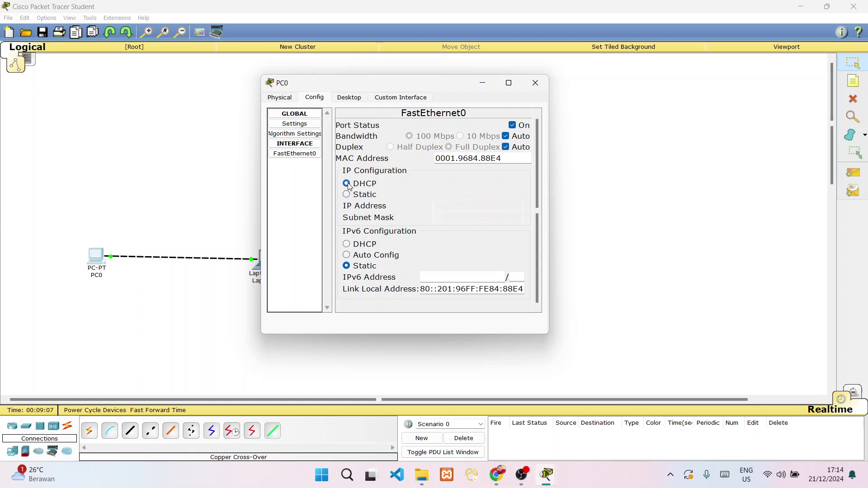
left_click(347, 195)
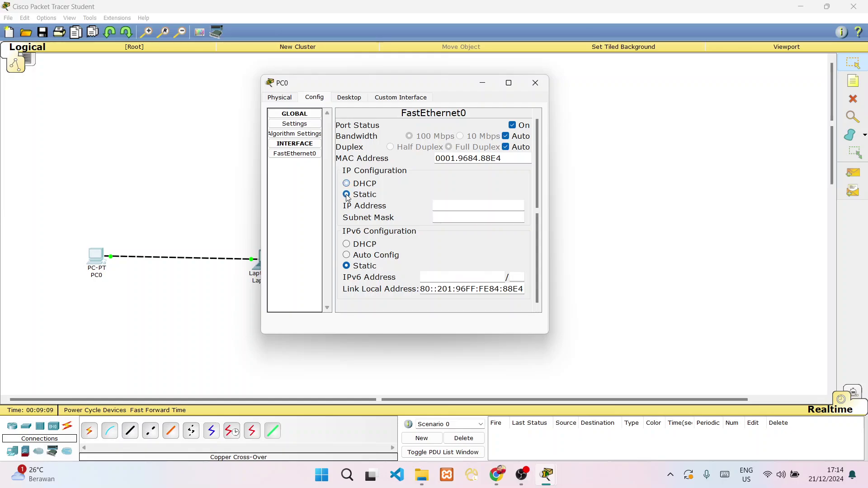
Step: Assign PC0's FastEthernet0 the IP address 192.168.1.1 with subnet mask 255.255.255.0, and close the device window
left_click(442, 207)
type("192.1")
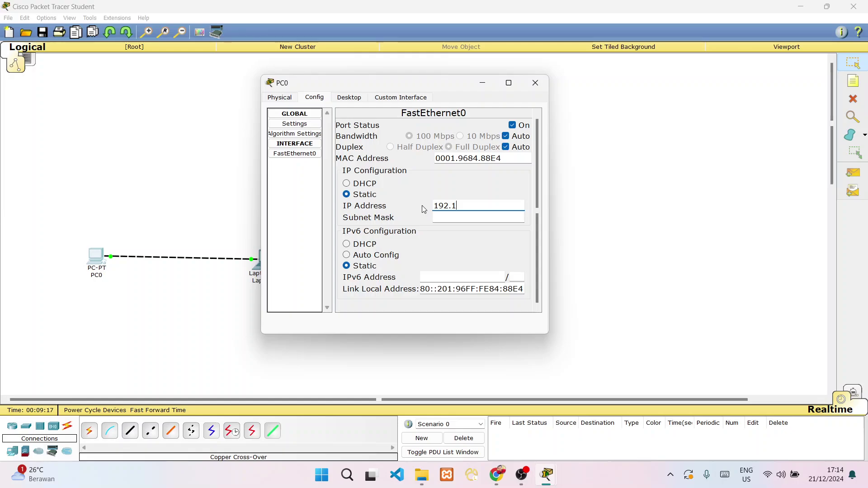
type("68.1.1")
left_click(450, 217)
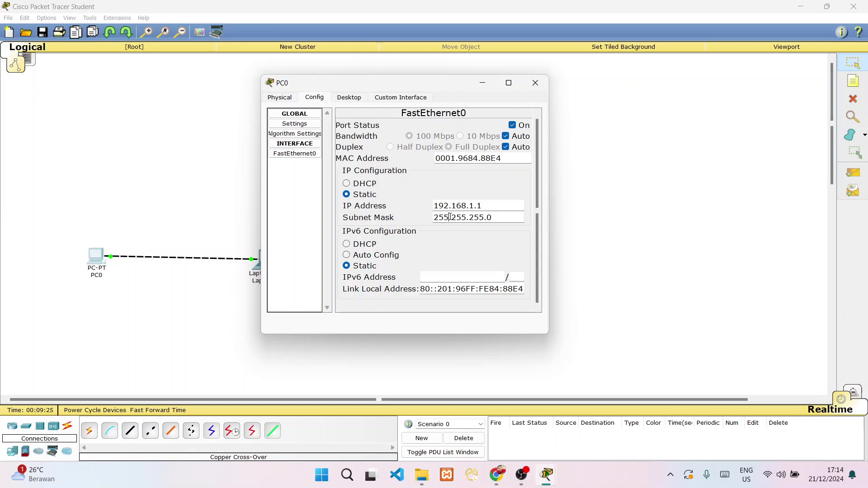
left_click(497, 218)
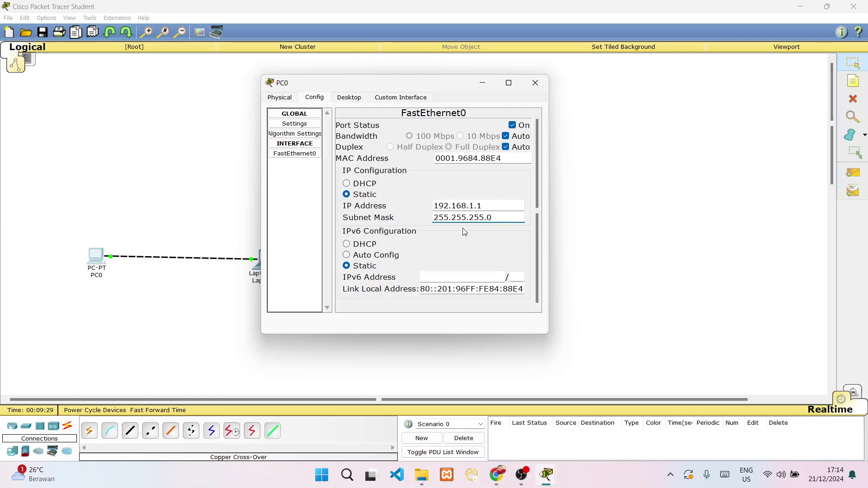
left_click_drag(476, 217, 421, 214)
left_click(504, 218)
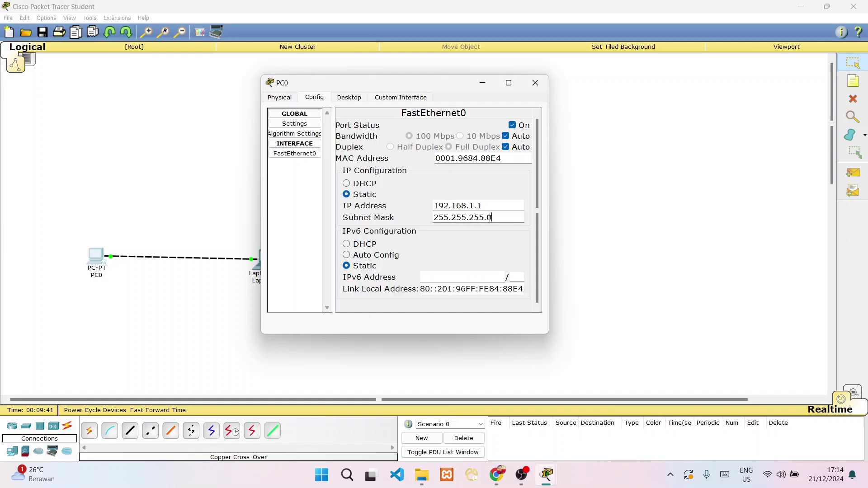
double_click(491, 219)
scroll(507, 227, "up", 1)
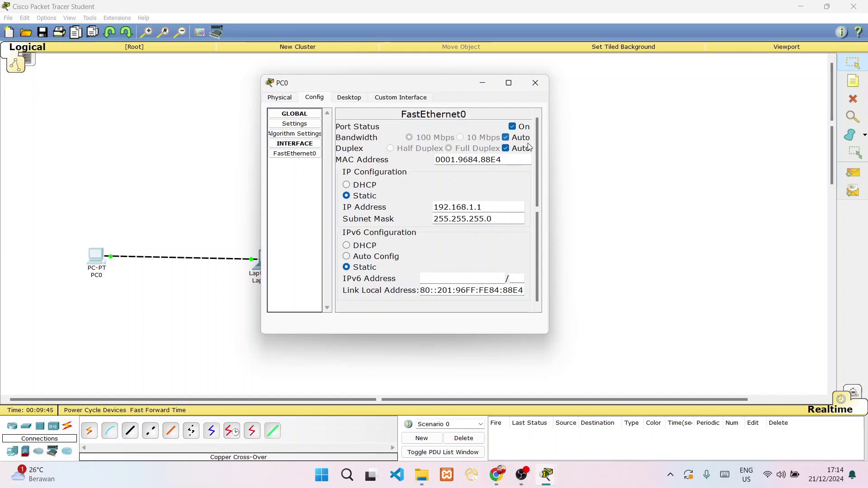
left_click(538, 82)
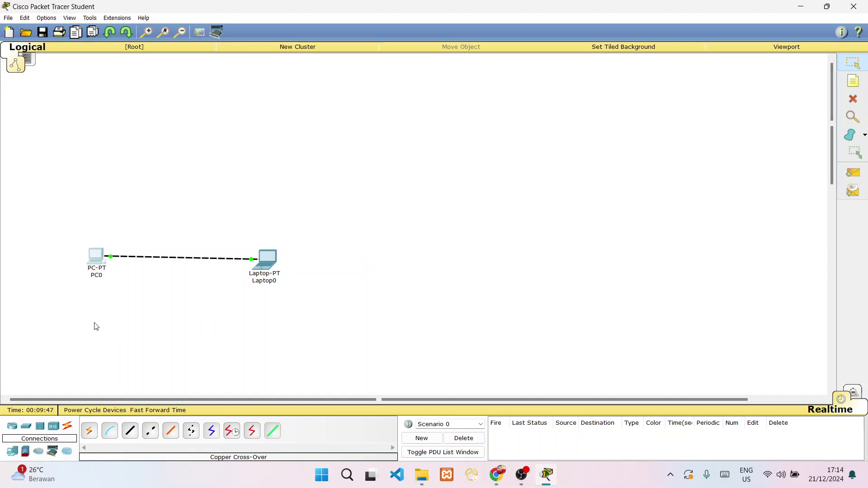
Step: Assign Laptop0's FastEthernet0 the static IP address 192.168.1.2, fill in its default subnet mask and close the device window
mouse_move(103, 270)
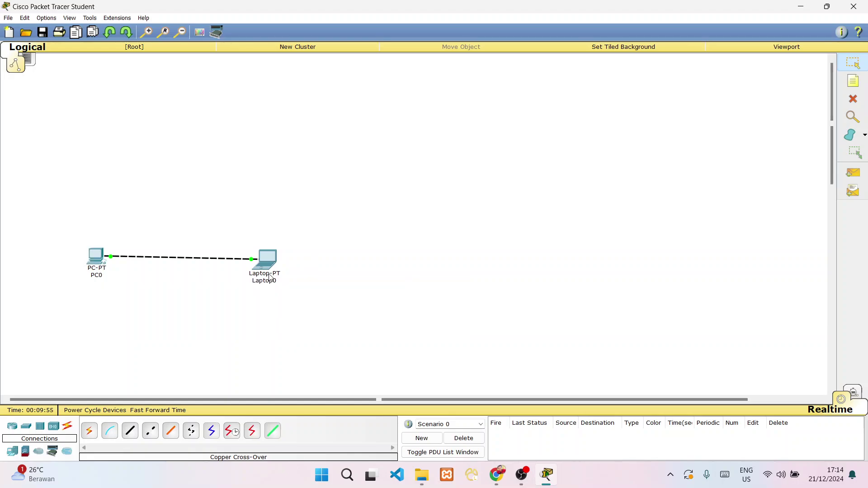
mouse_move(270, 267)
double_click(271, 257)
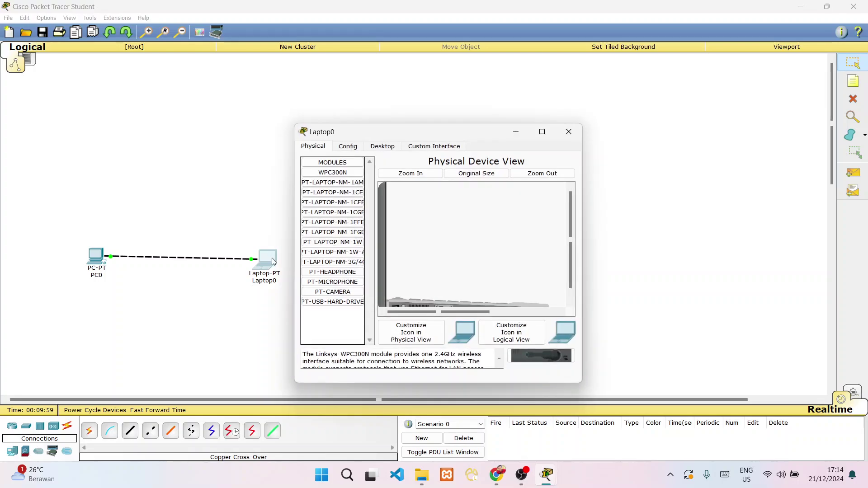
left_click(348, 150)
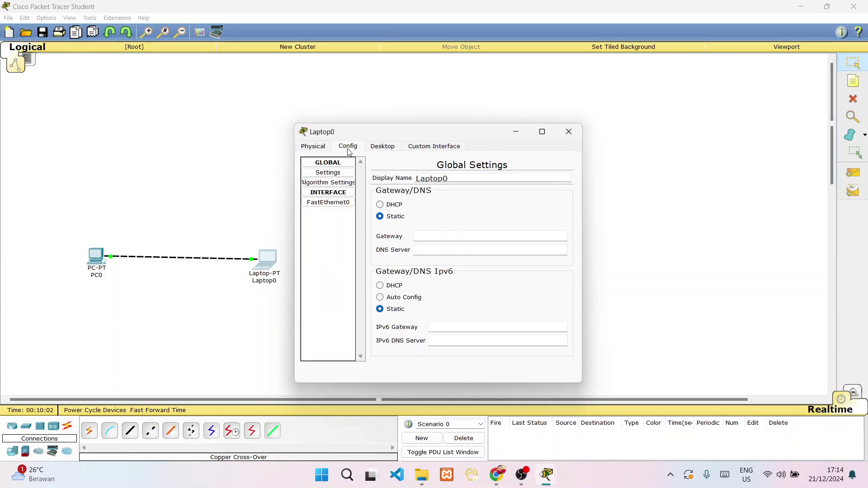
left_click(329, 203)
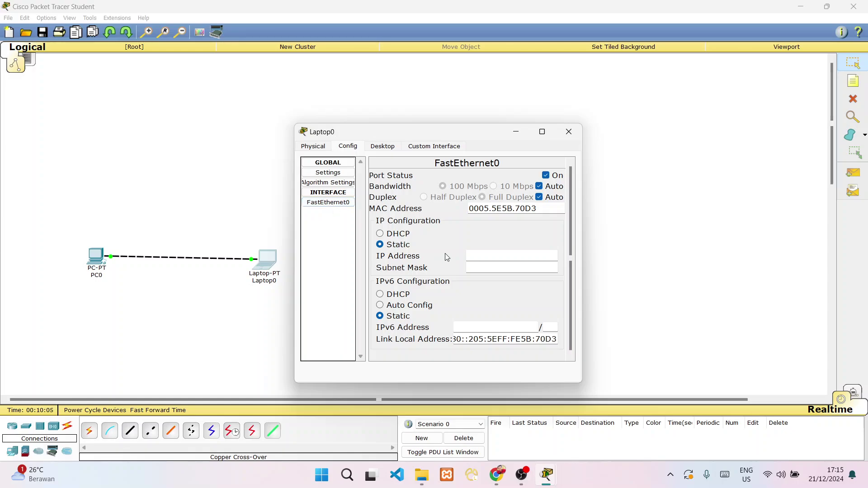
type("192")
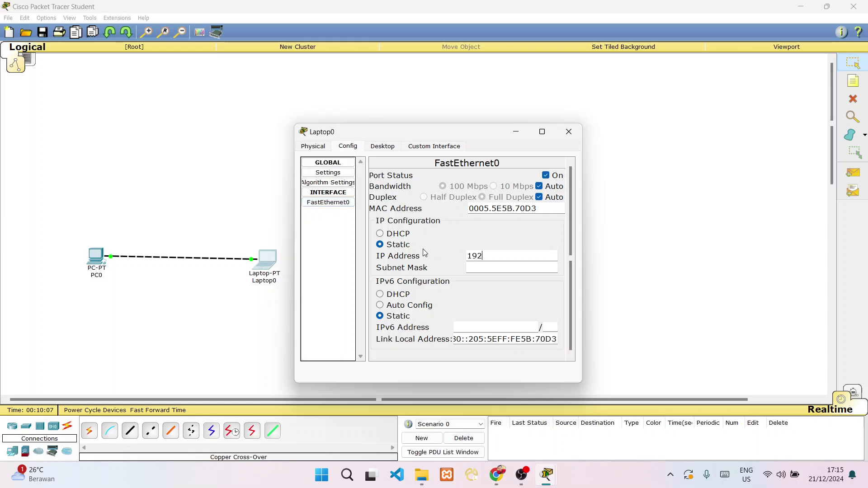
type(".168")
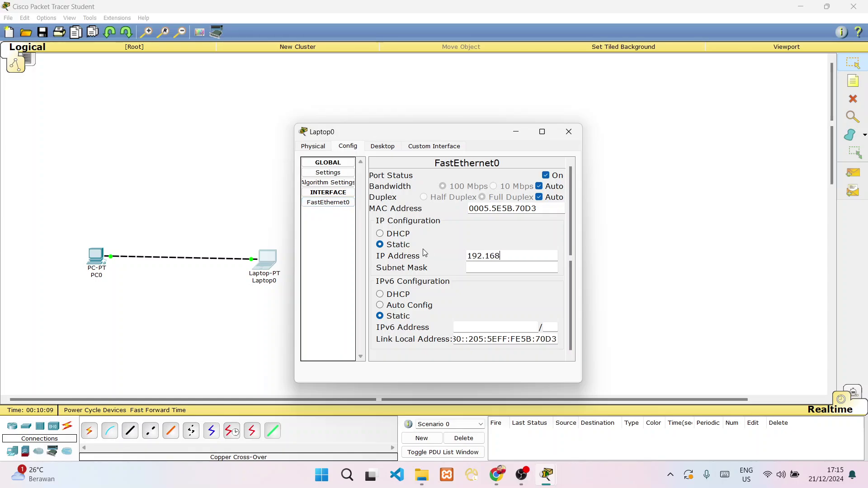
type(".1")
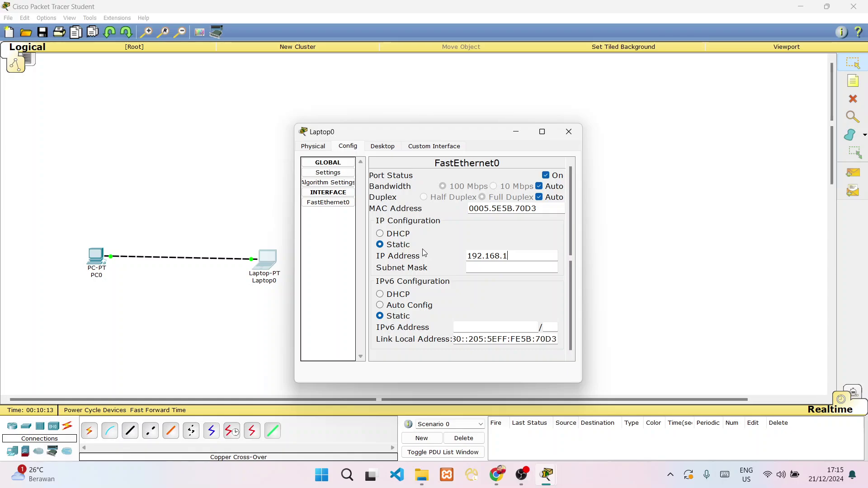
type(".")
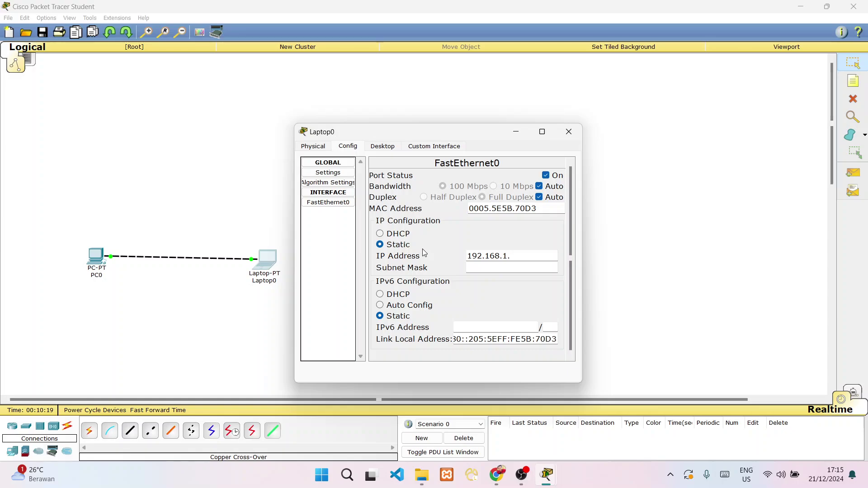
type("2")
left_click(508, 269)
left_click(569, 131)
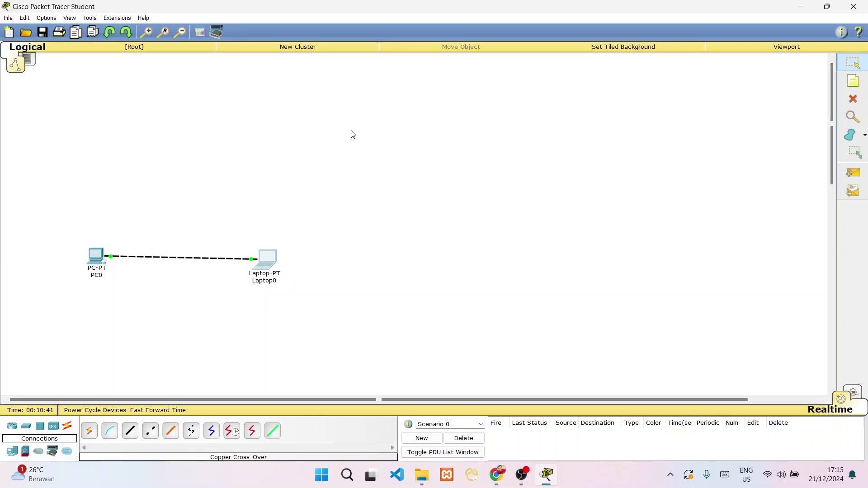
Step: Open PC0's set of desktop applications
left_click(96, 256)
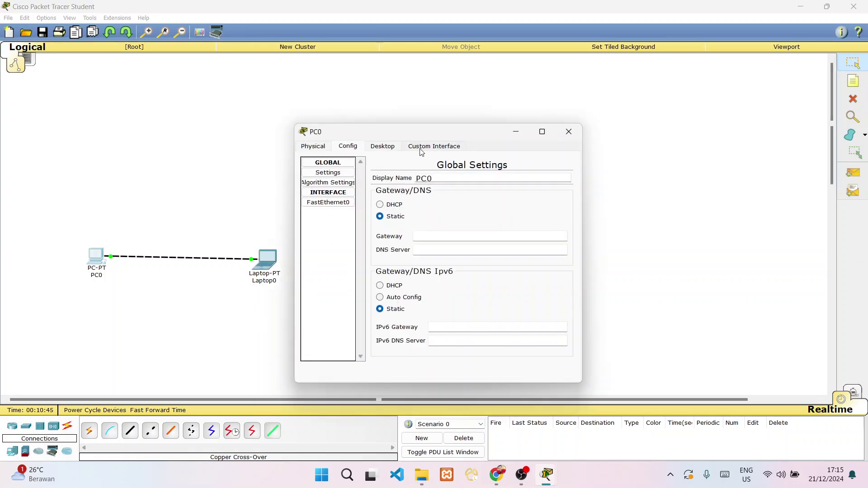
left_click(379, 149)
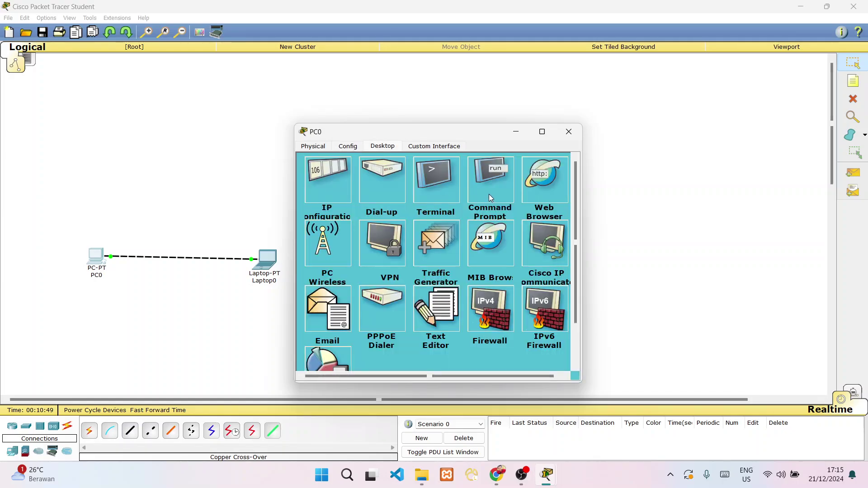
left_click(433, 191)
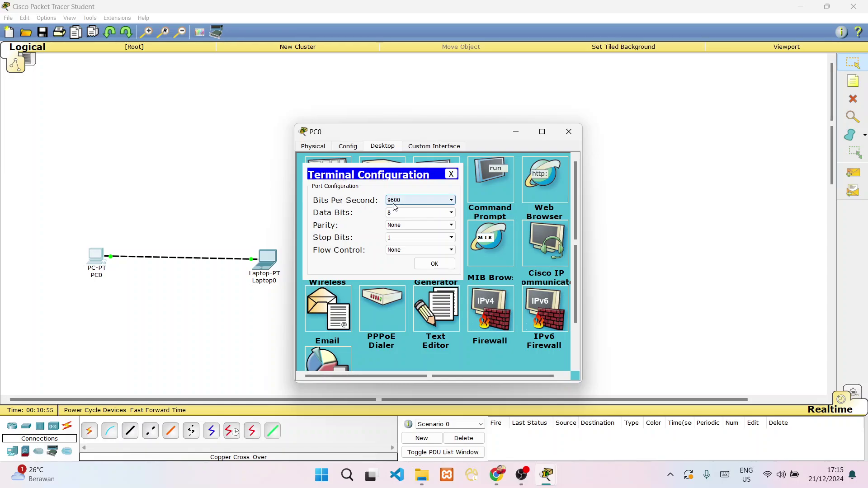
left_click(410, 203)
left_click(412, 206)
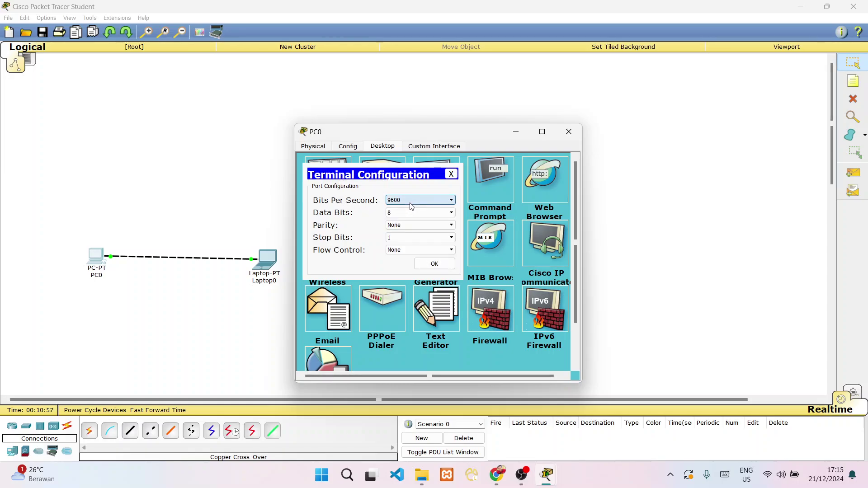
left_click(452, 175)
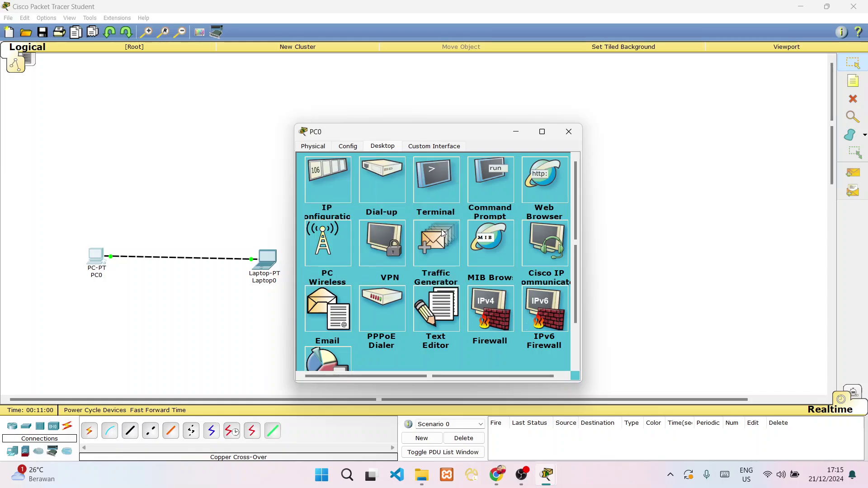
Step: Run ipconfig in PC0's Command Prompt, check the listed IP address and default gateway, and close the device window
left_click(487, 181)
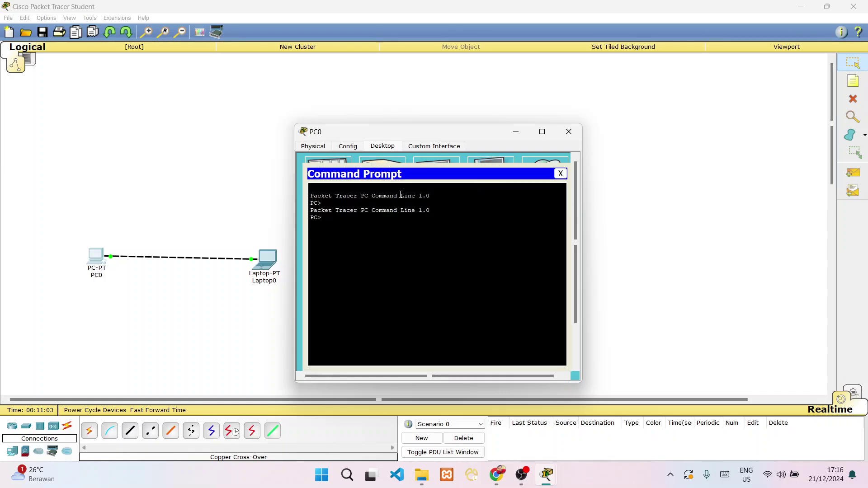
type("ipconfig")
key("Return")
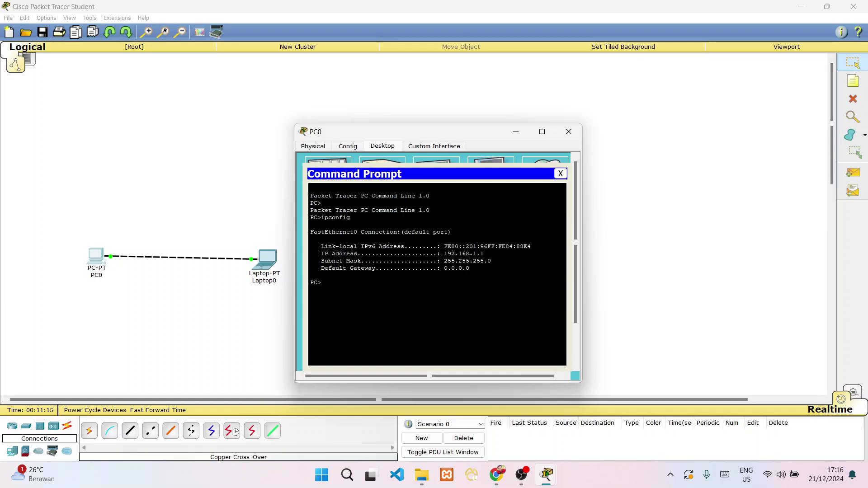
left_click_drag(310, 253, 490, 254)
left_click(458, 251)
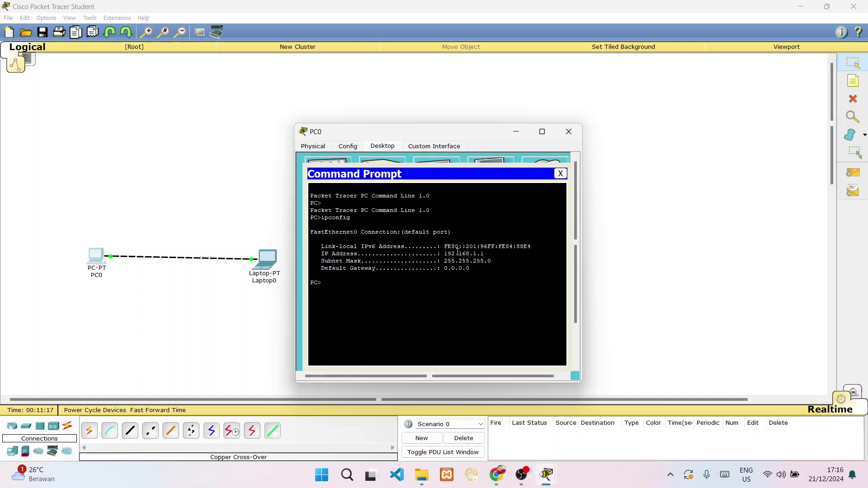
double_click(362, 268)
left_click(356, 275)
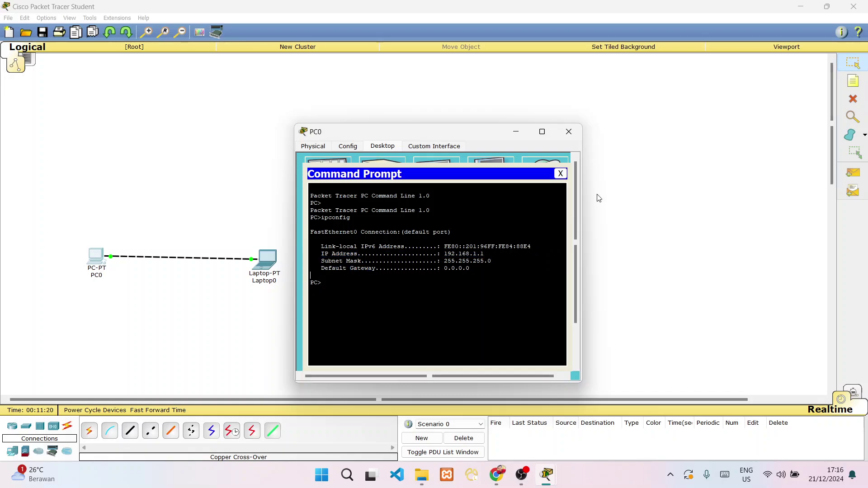
left_click(561, 175)
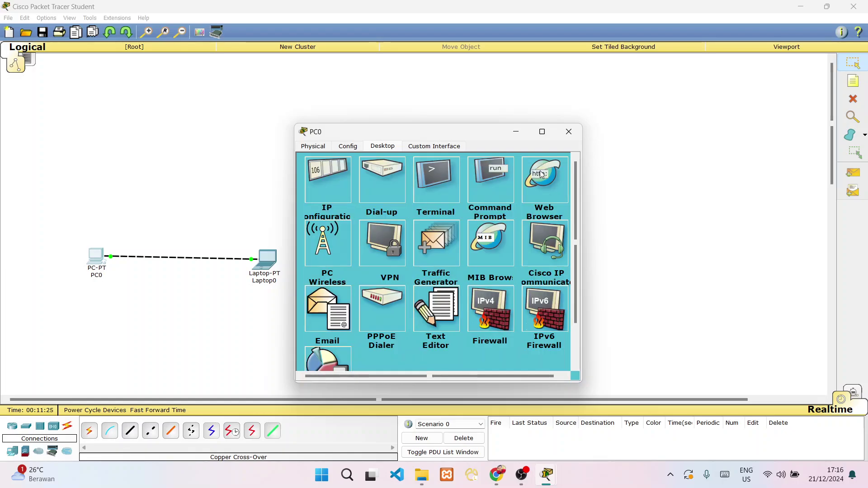
left_click(571, 138)
Step: Run ipconfig in Laptop0's Command Prompt, check its IP address and close the prompt
left_click(274, 269)
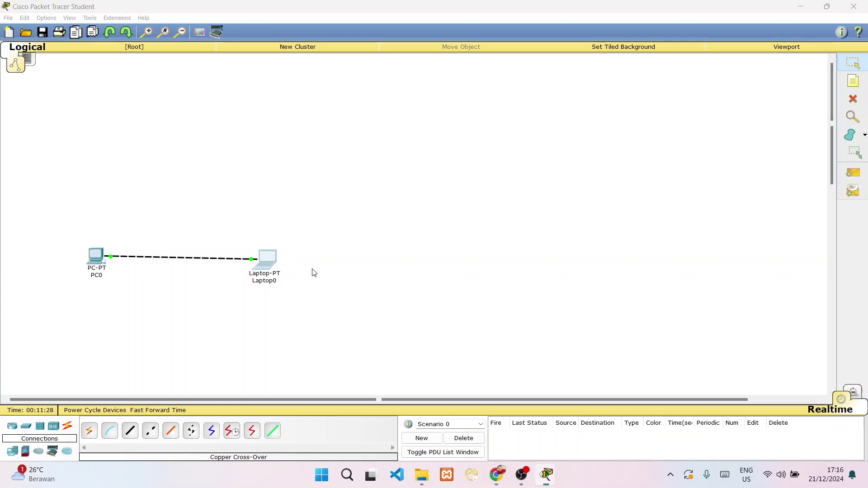
left_click(387, 145)
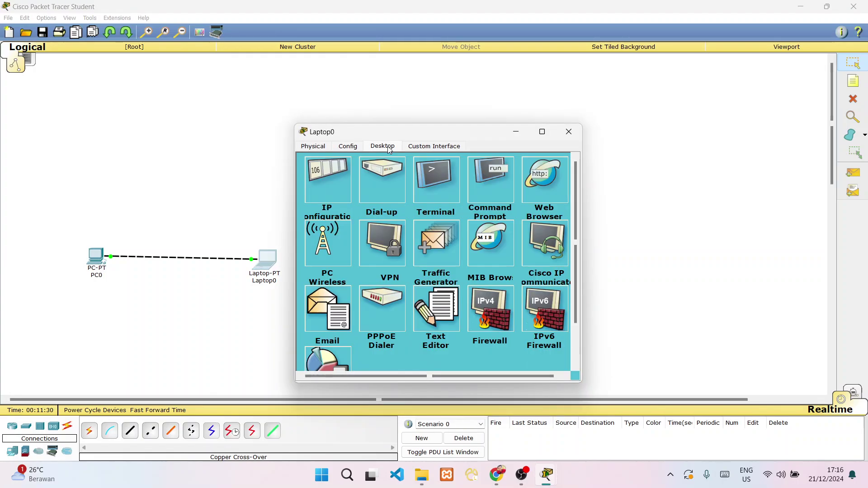
left_click(485, 194)
type("ipconfig")
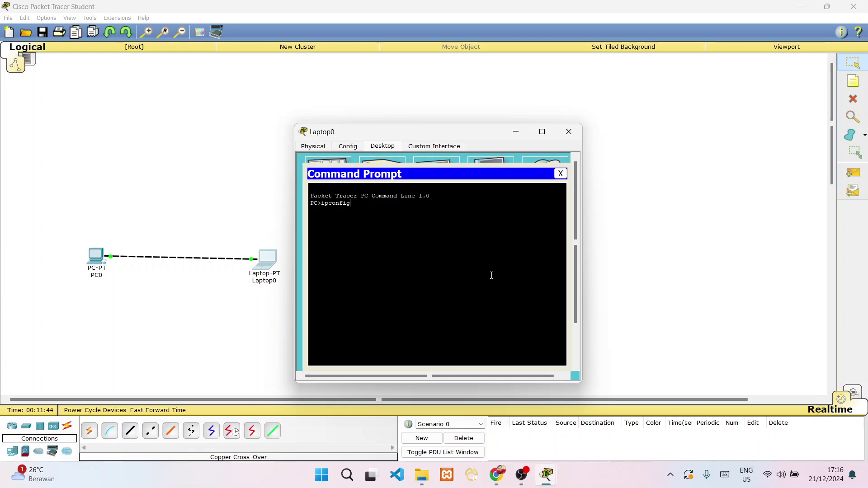
key("Return")
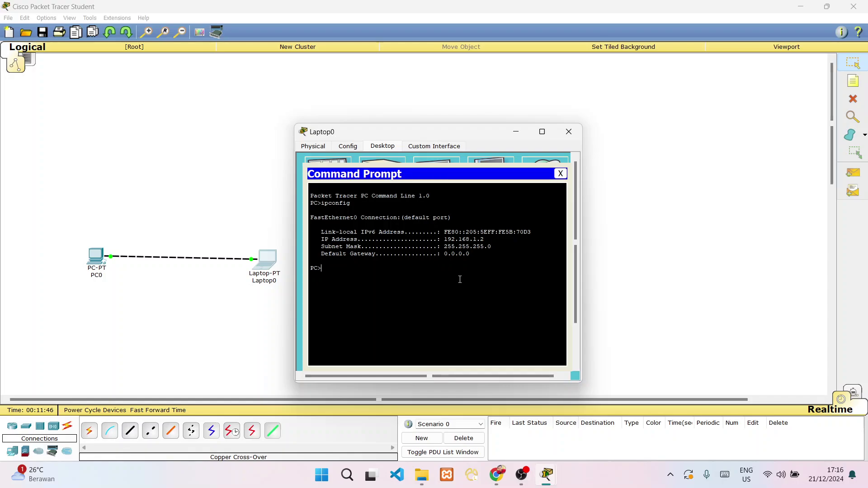
left_click_drag(445, 239, 484, 239)
left_click(484, 239)
left_click(561, 174)
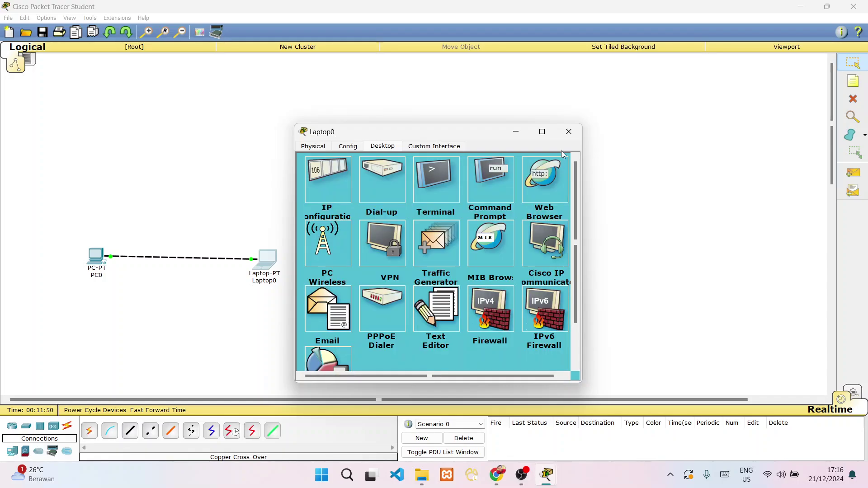
Step: Ping PC0 at 192.168.1.1 from Laptop0's Command Prompt
left_click(492, 191)
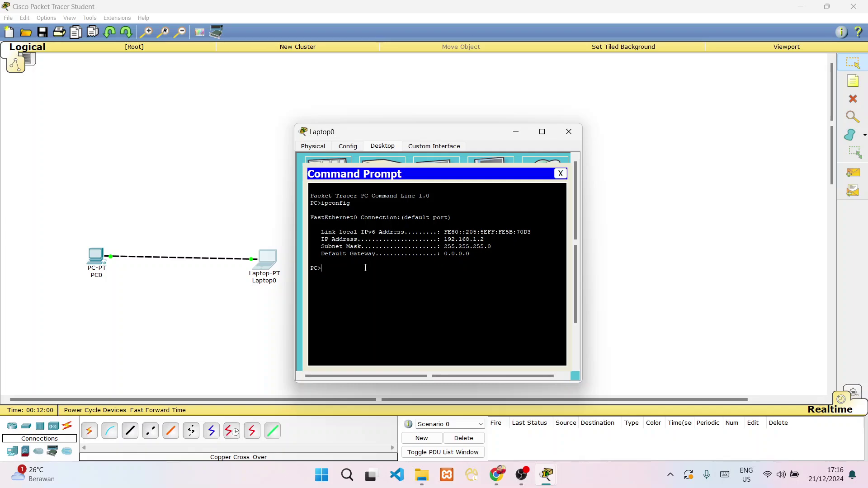
type("ping")
type("192.168.")
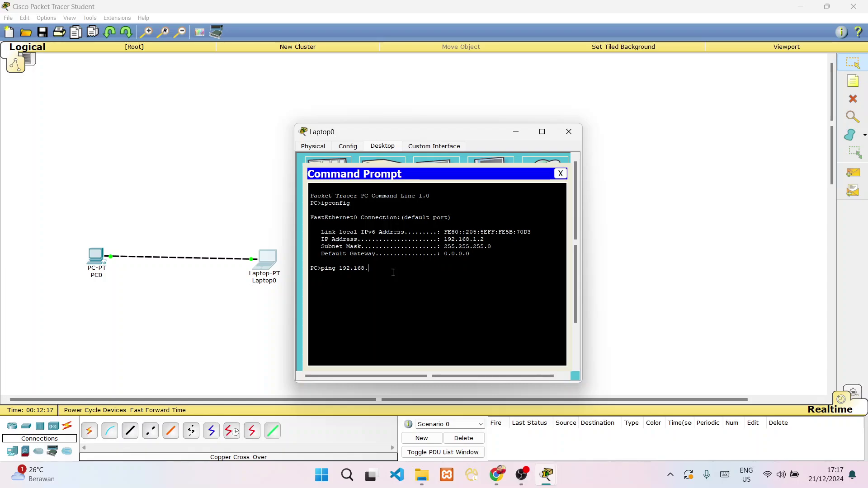
type("1.1")
key("Return")
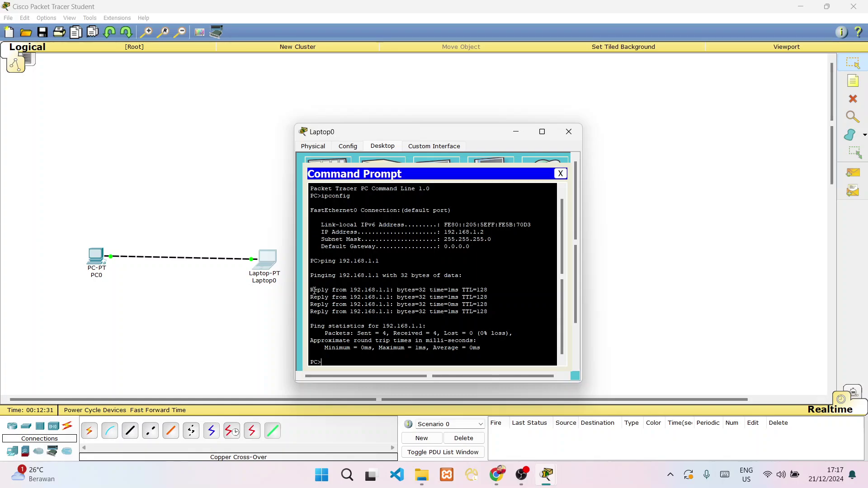
Step: Examine the source address and response details in Laptop0's ping replies, and close the device window
left_click_drag(354, 290, 395, 289)
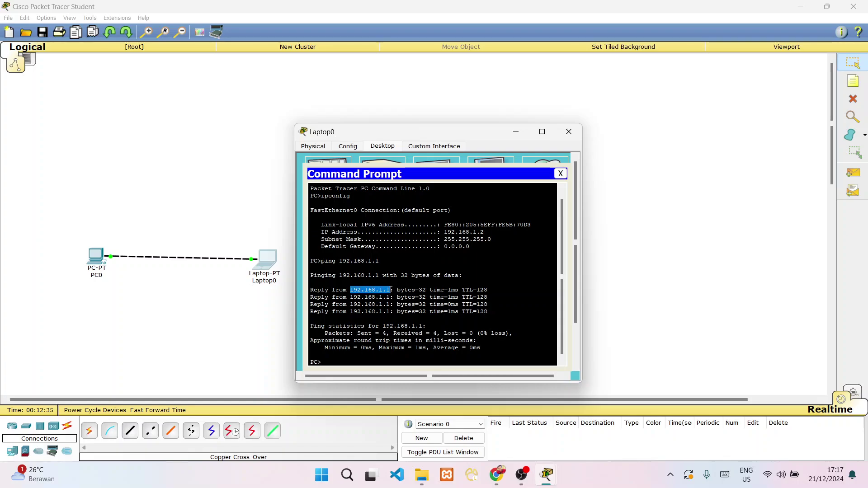
left_click(391, 290)
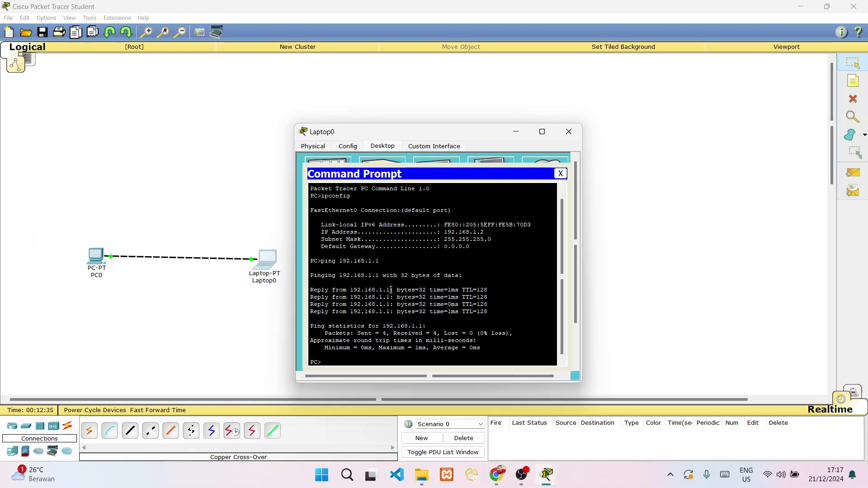
double_click(448, 293)
left_click(448, 294)
scroll(485, 296, "up", 1)
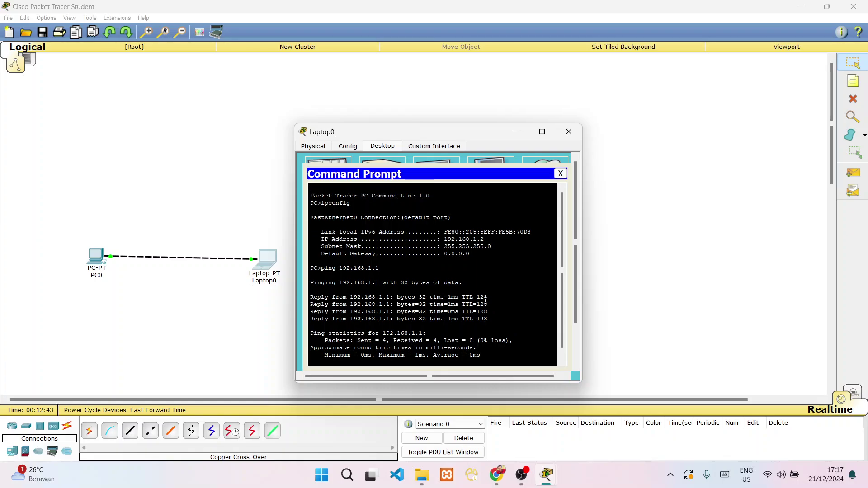
scroll(485, 298, "down", 1)
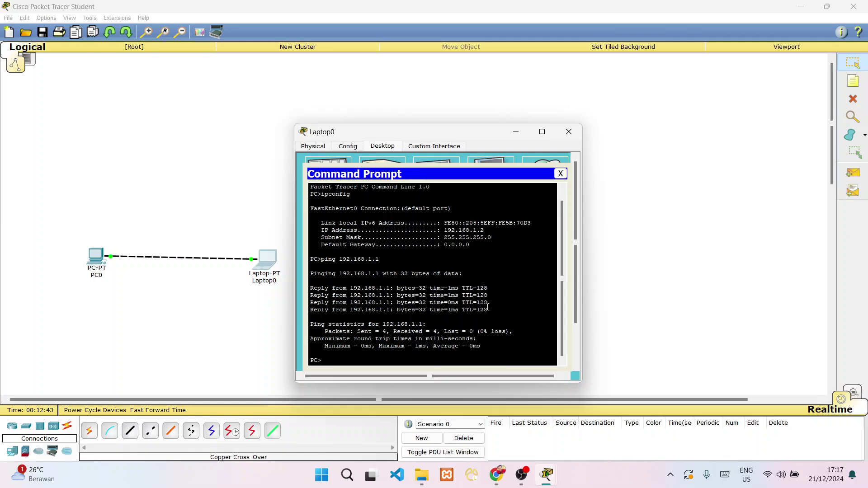
left_click(561, 173)
left_click(569, 131)
Step: Ping Laptop0 at 192.168.1.2 from PC0's Command Prompt and close the device window
left_click(96, 256)
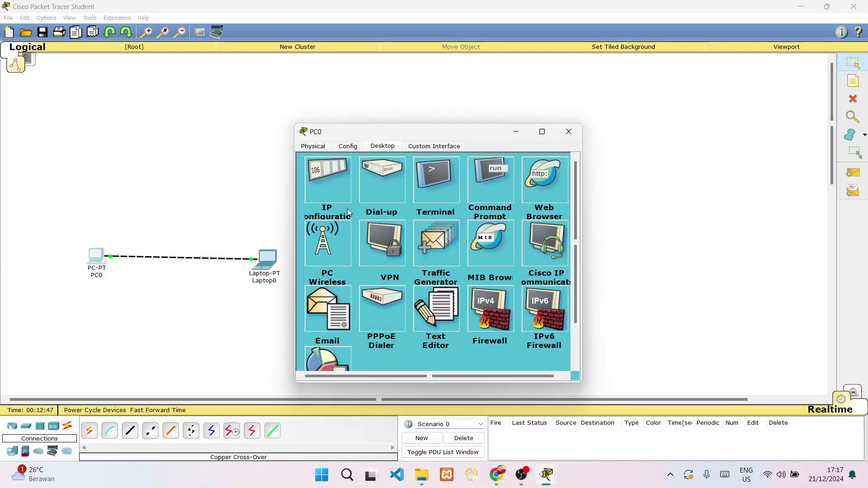
left_click(492, 185)
type("i")
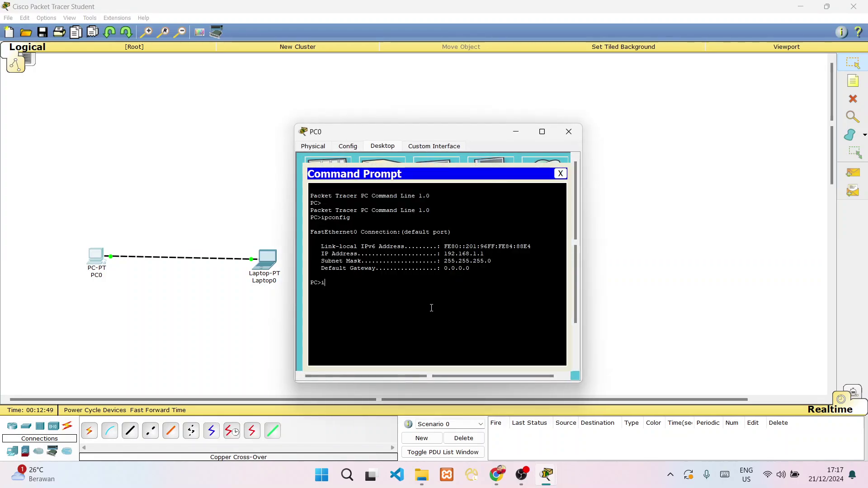
key("BackSpace")
type("pin")
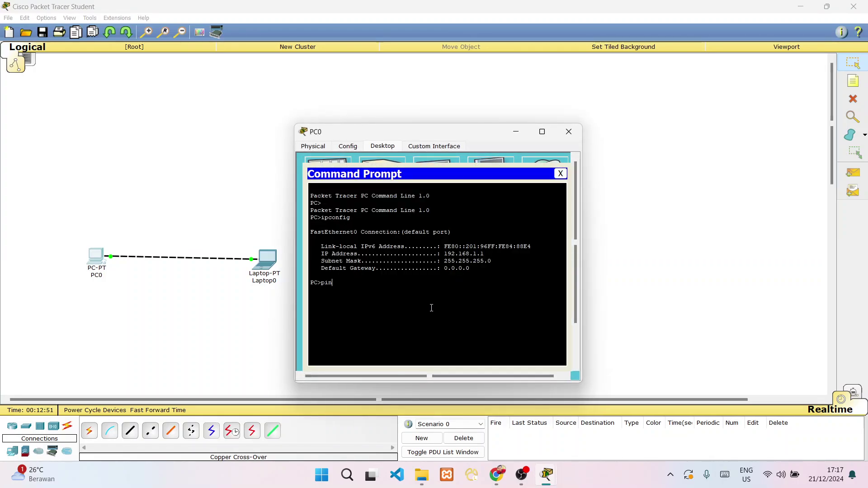
type("g 192.")
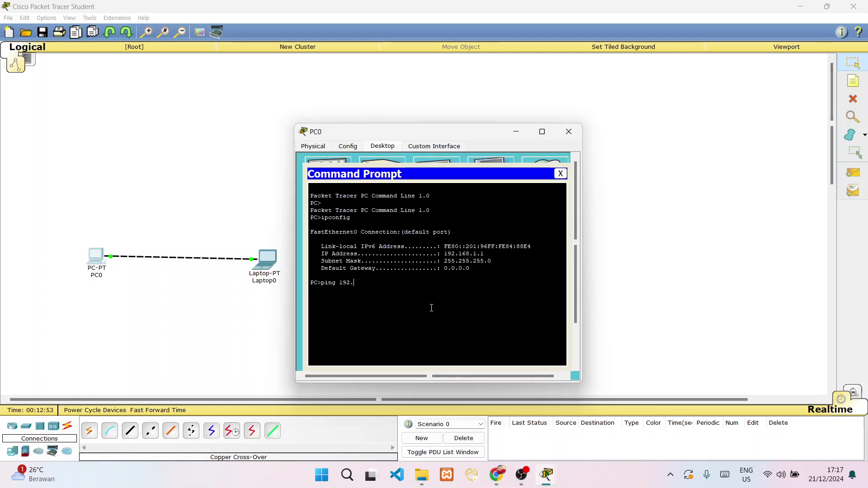
type("168.1.2")
key("Return")
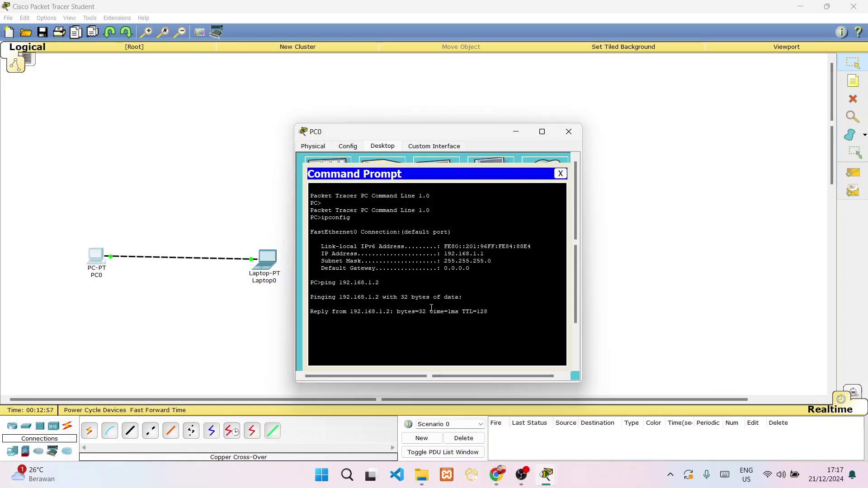
left_click(569, 136)
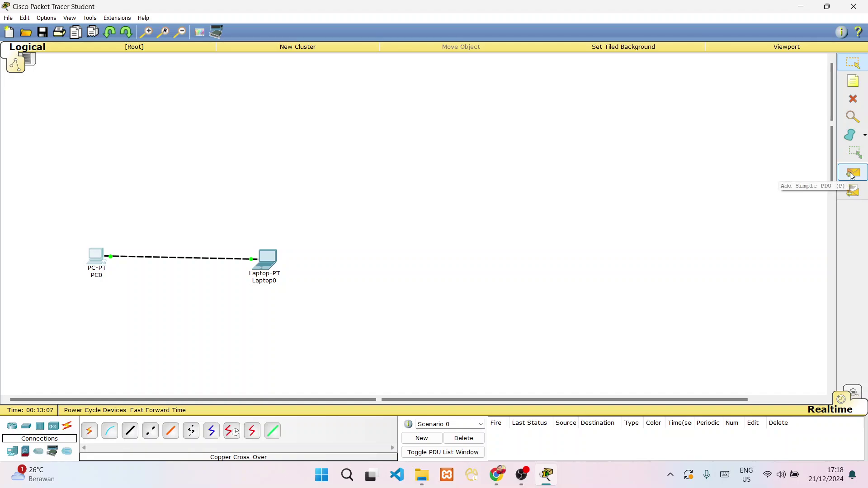
Step: Send a simple PDU from PC0 to Laptop0 and select its entry to check the delivery status
left_click_drag(66, 231, 128, 300)
left_click(132, 293)
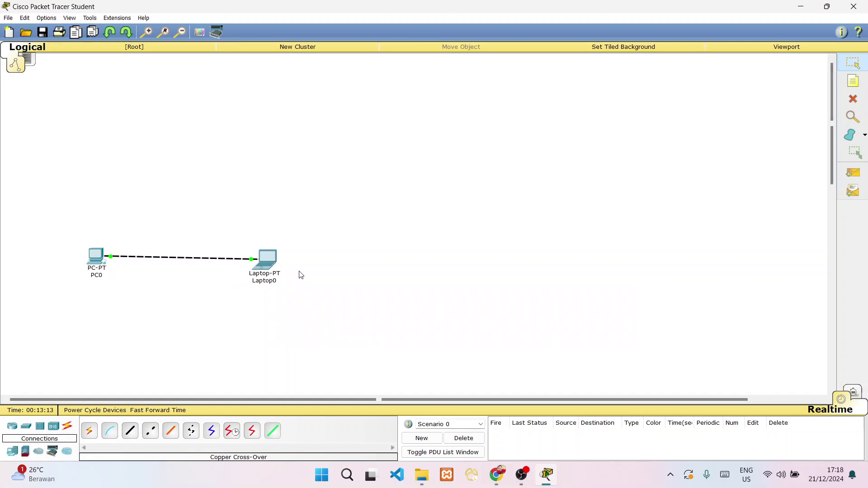
left_click(853, 172)
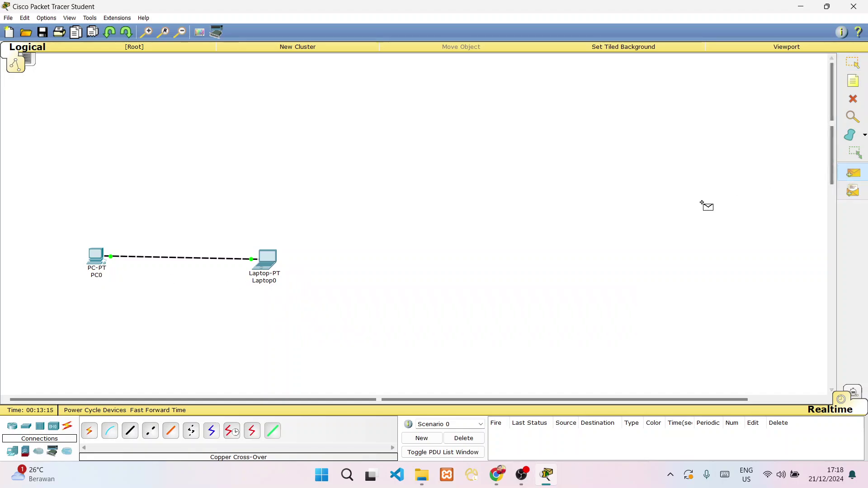
left_click(91, 257)
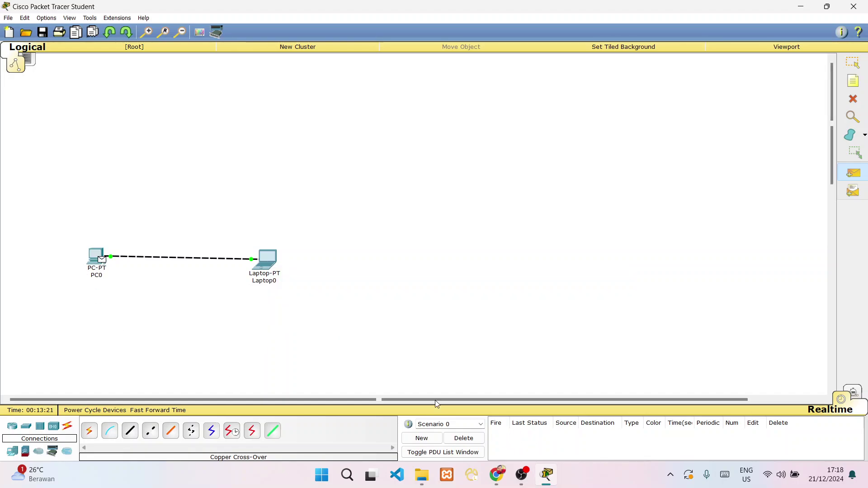
left_click(269, 260)
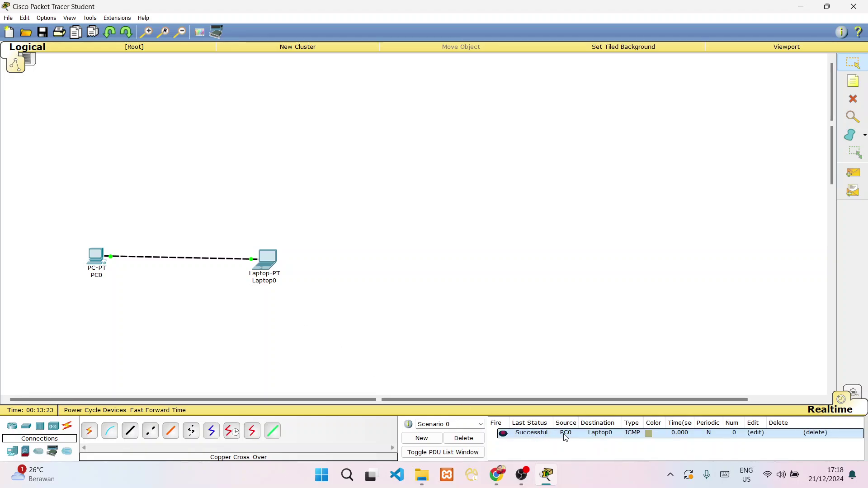
left_click(529, 432)
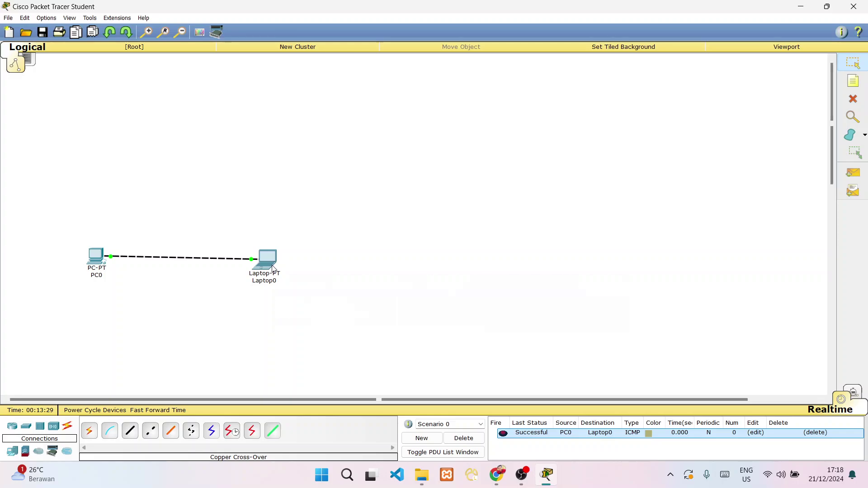
Step: Set Laptop0's FastEthernet0 static IP address to 192.168.0.2 and close the device window
mouse_move(273, 269)
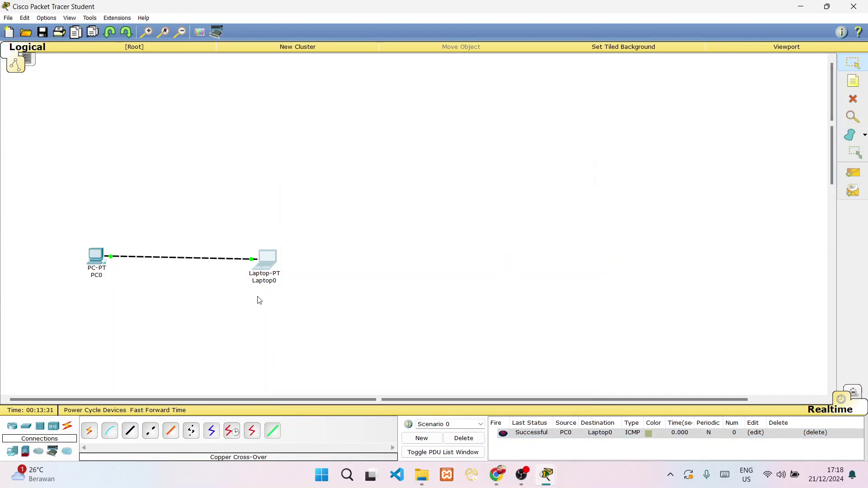
left_click(264, 268)
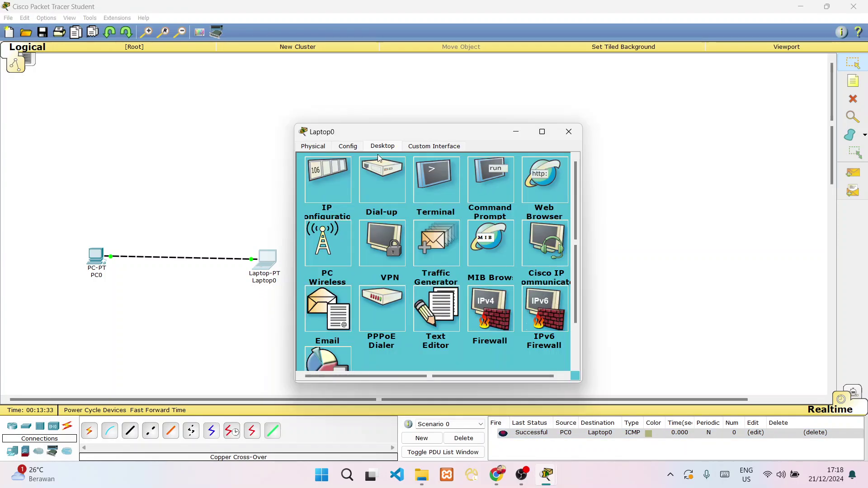
left_click(348, 147)
left_click(334, 202)
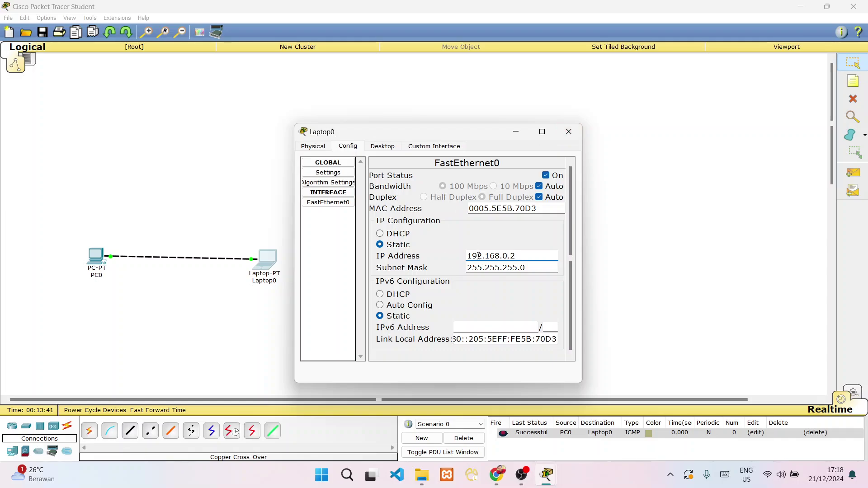
left_click(568, 132)
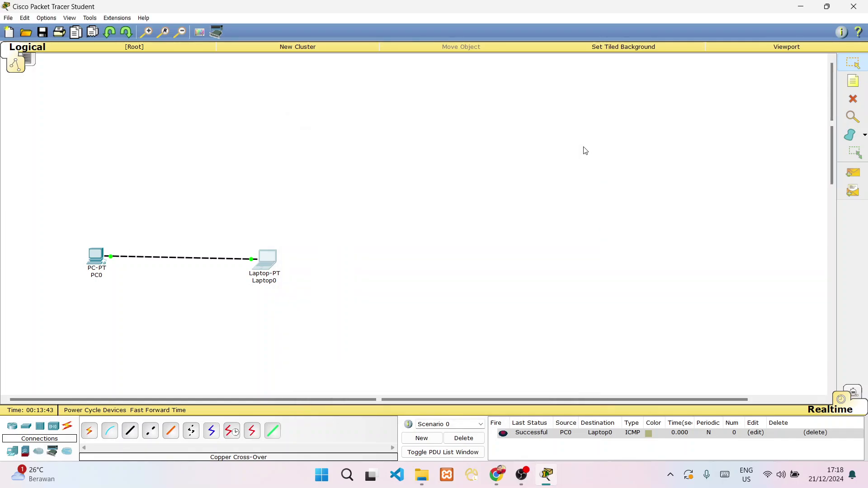
Step: Delete the existing PDU scenario and send a new simple PDU from PC0 to Laptop0 to check its delivery status
left_click(464, 439)
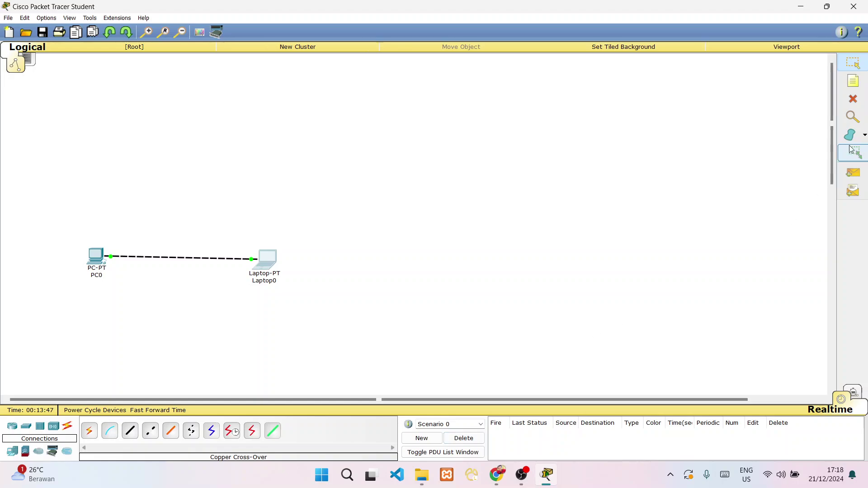
left_click(845, 177)
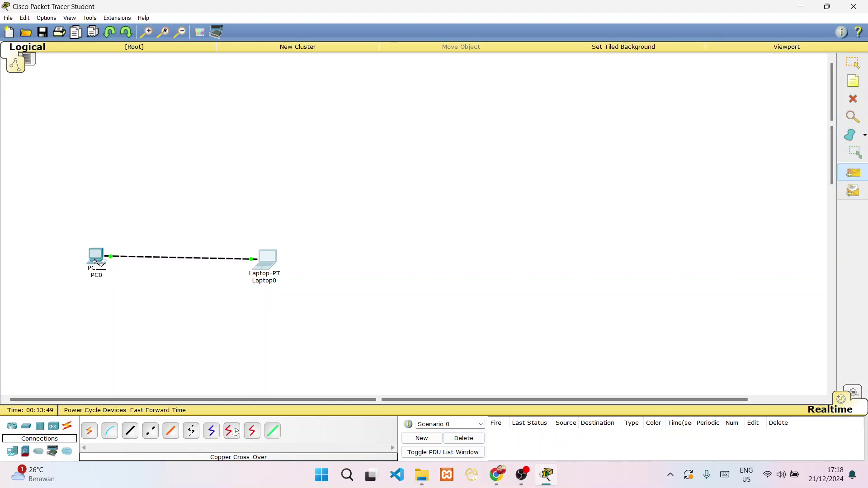
left_click(95, 263)
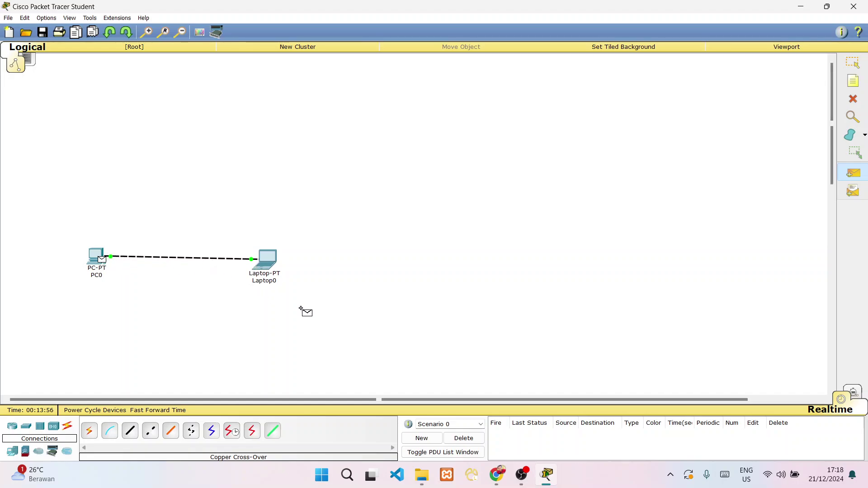
left_click(265, 260)
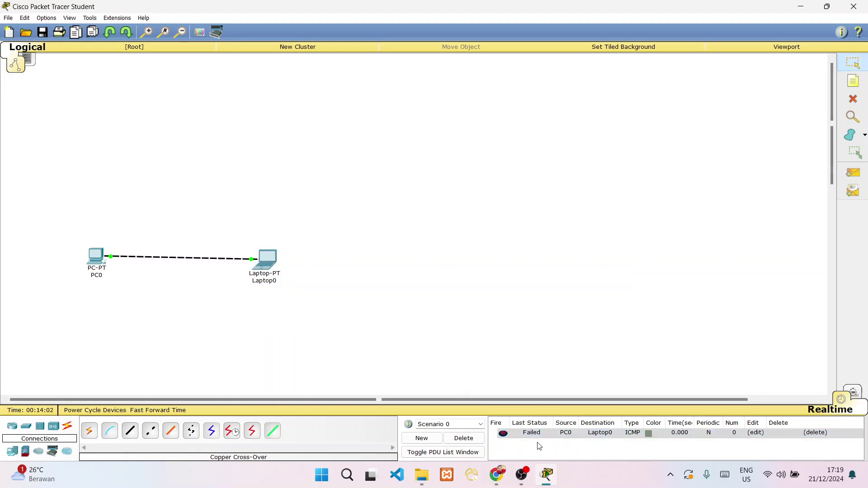
left_click(525, 436)
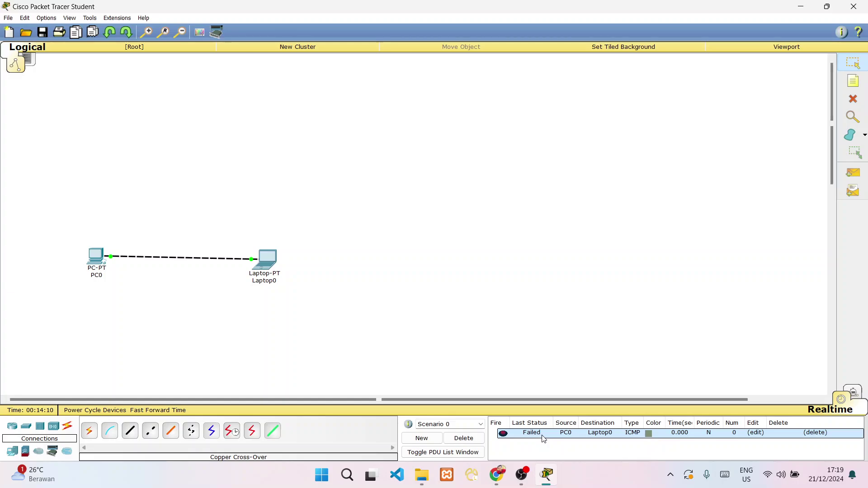
left_click(253, 326)
Step: Ping Laptop0's address 192.168.0.2 from PC0's Command Prompt and close the device window
left_click(98, 257)
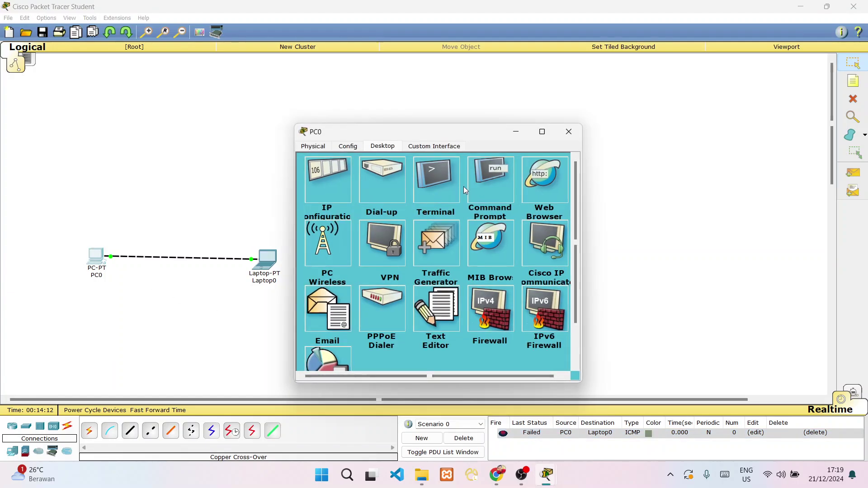
left_click(492, 179)
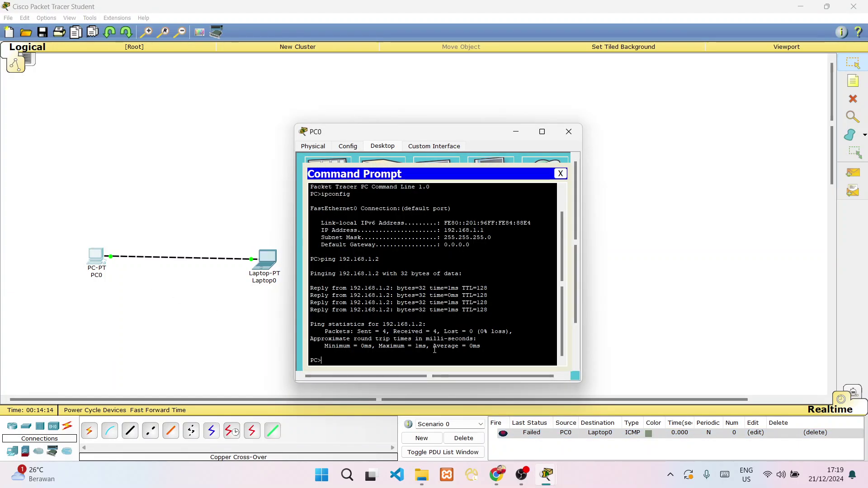
key("Up")
key("Left")
key("Left")
key("Left")
key("Delete")
type("0")
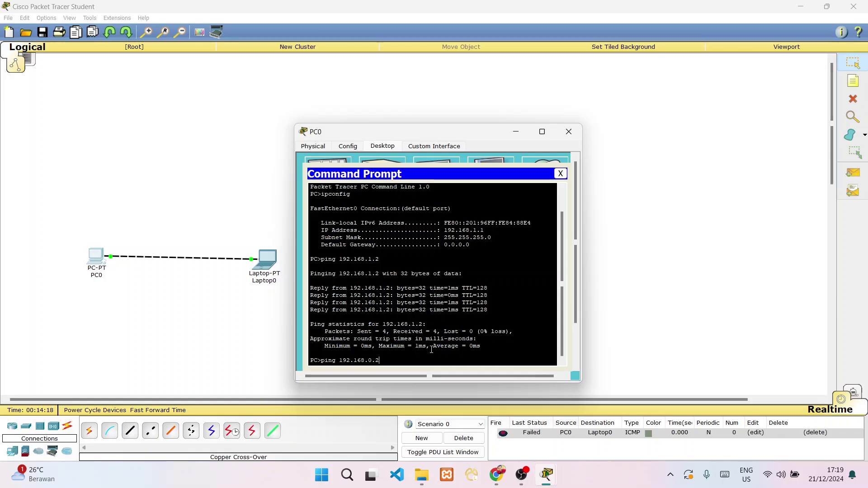
key("Return")
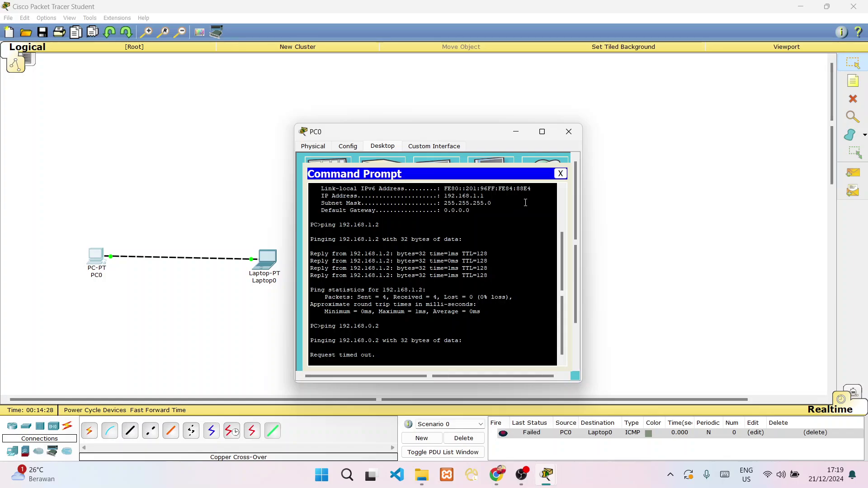
left_click(565, 174)
left_click(568, 132)
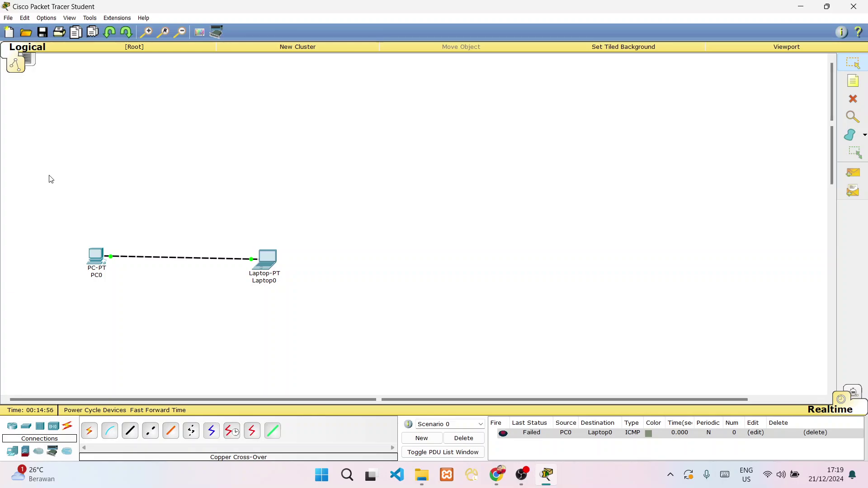
Step: Select PC0 and Laptop0 together in the logical workspace
left_click_drag(43, 204, 434, 314)
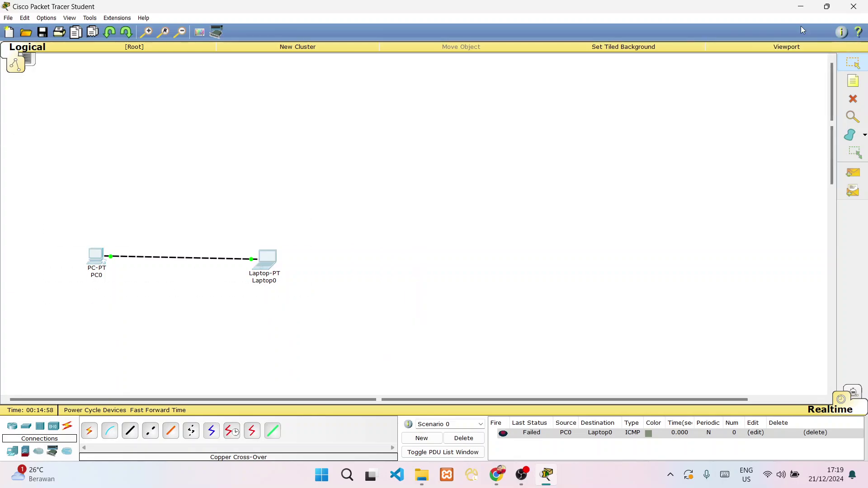